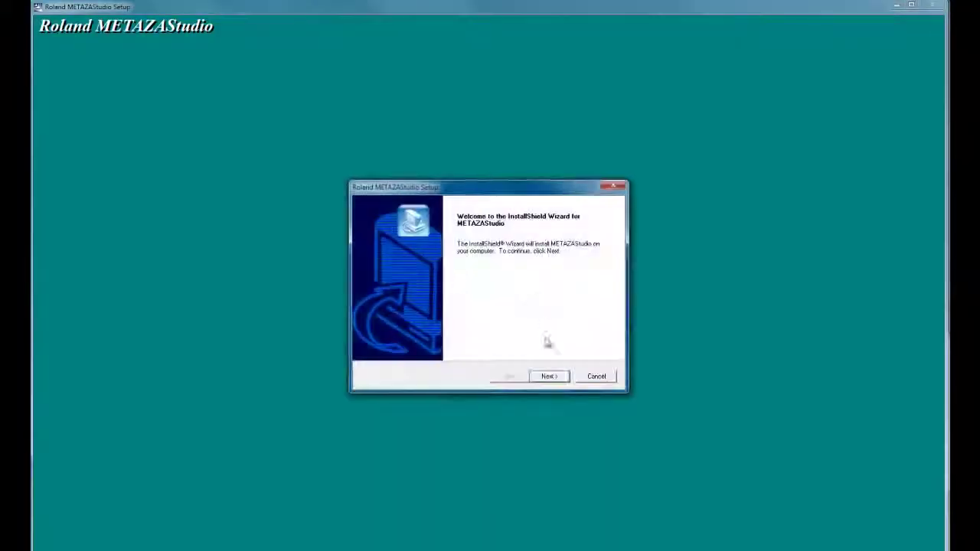
- Install METAZAStudio, accepting the default destination folder and program folder
left_click(552, 376)
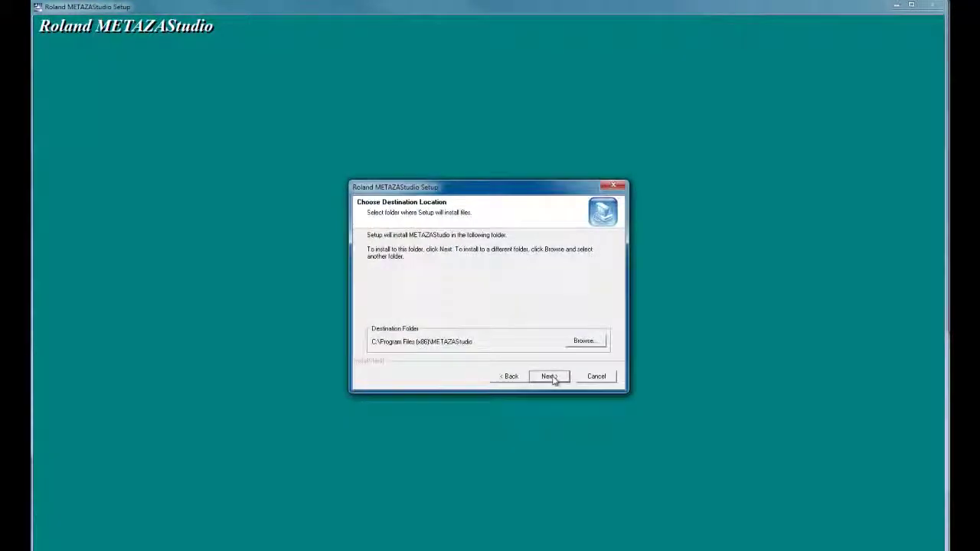
left_click(551, 376)
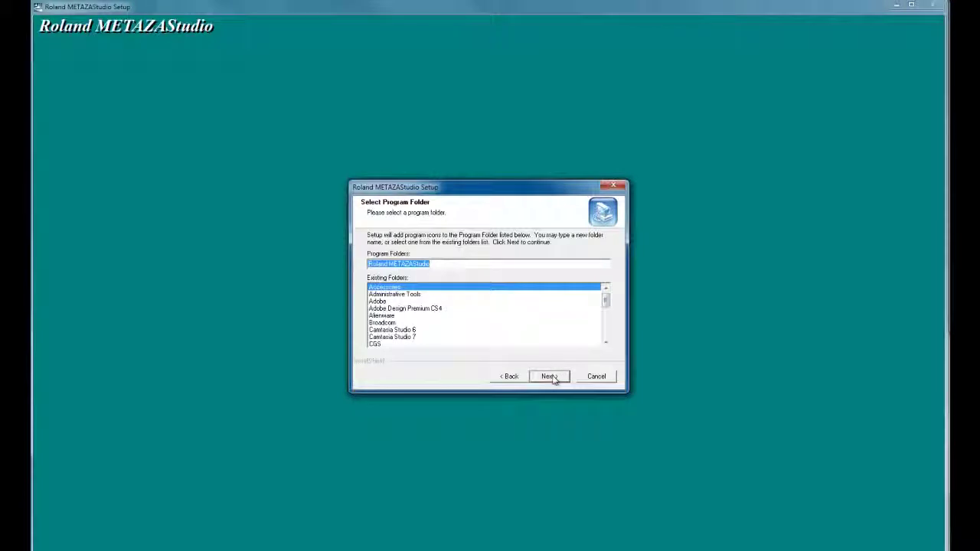
left_click(552, 377)
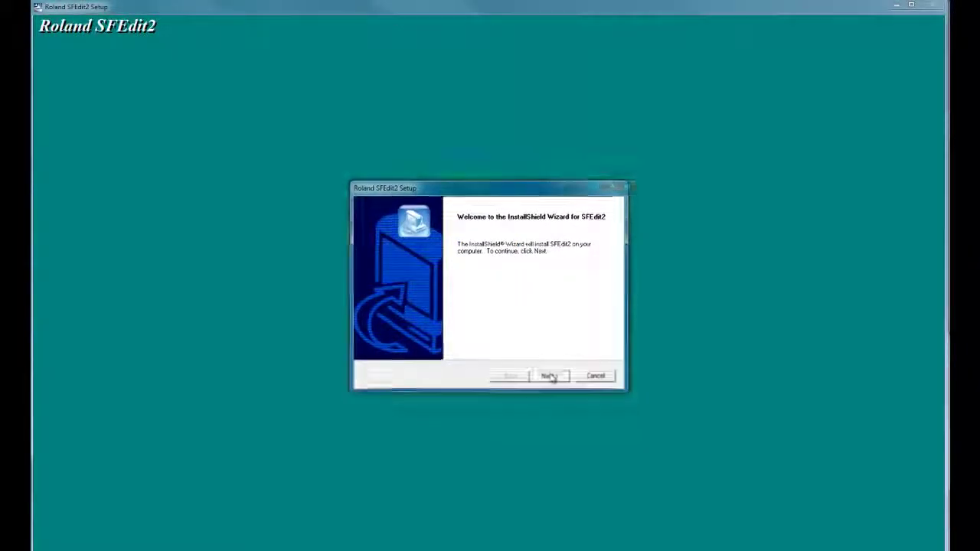
- Install SFEdit2 in the default folders, generating Arial, Courier and Times New Roman stroke fonts
left_click(550, 376)
left_click(549, 376)
left_click(550, 376)
left_click(549, 376)
left_click(550, 376)
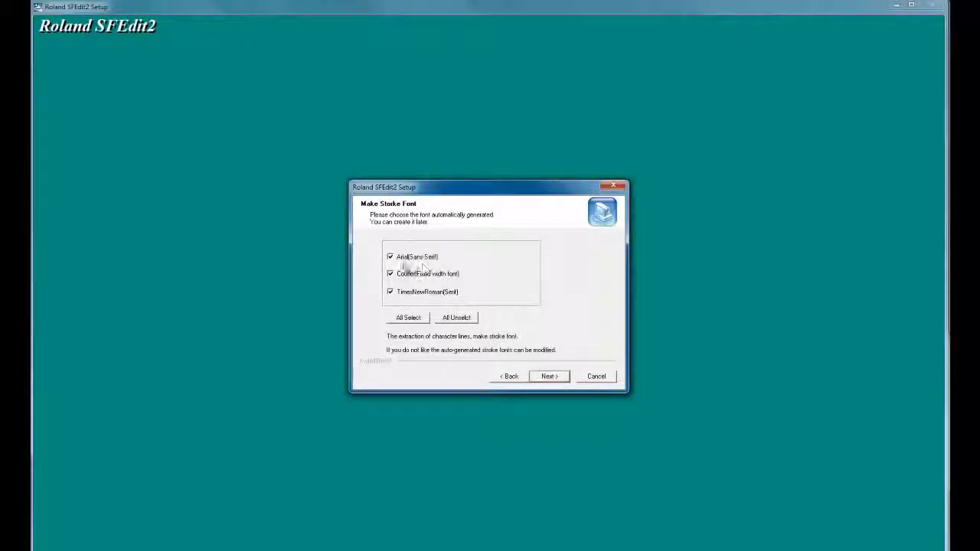
left_click(549, 377)
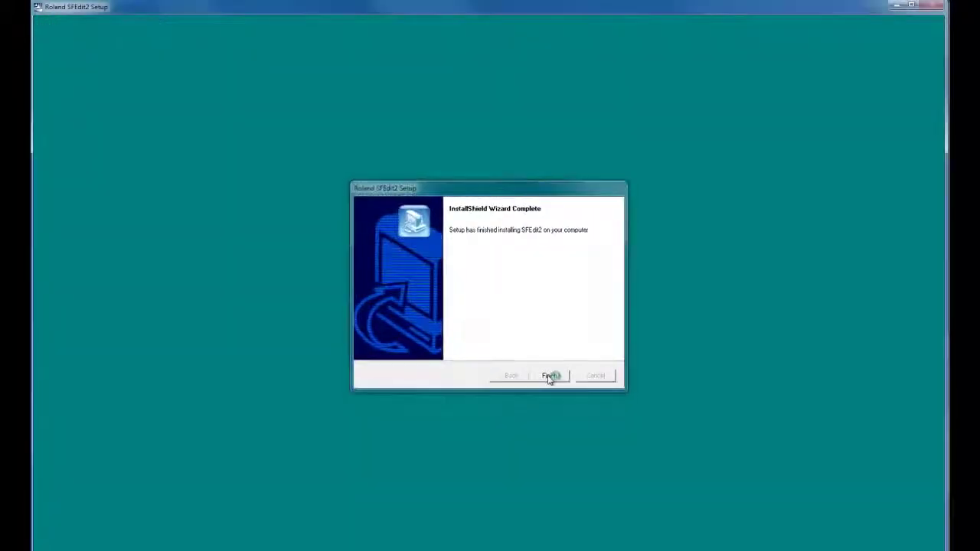
left_click(549, 377)
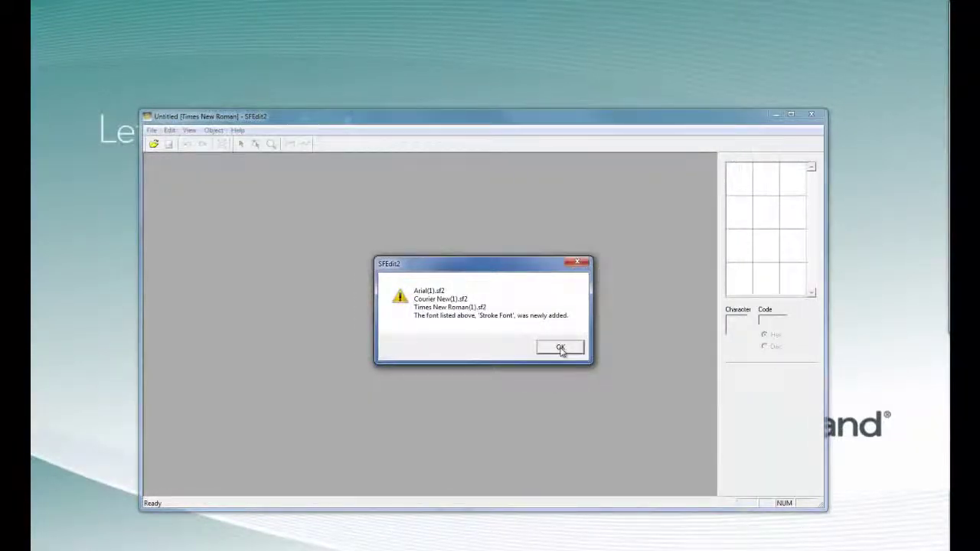
left_click(561, 349)
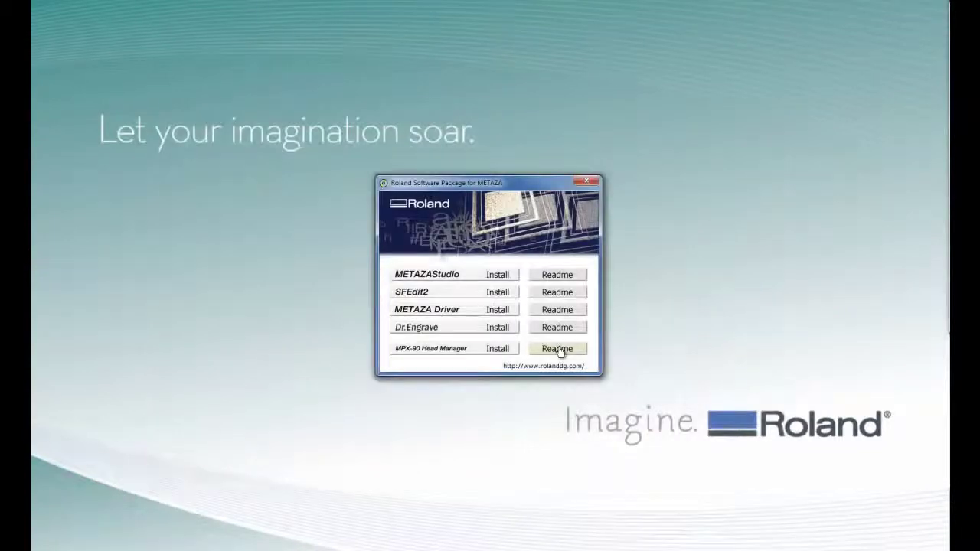
- Install Dr.Engrave with its default program folder
left_click(442, 331)
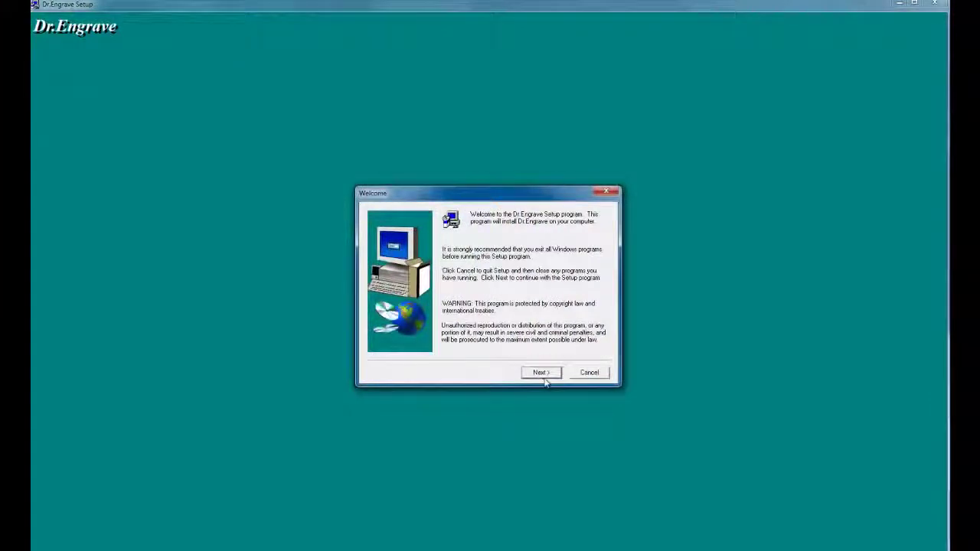
left_click(542, 374)
left_click(538, 367)
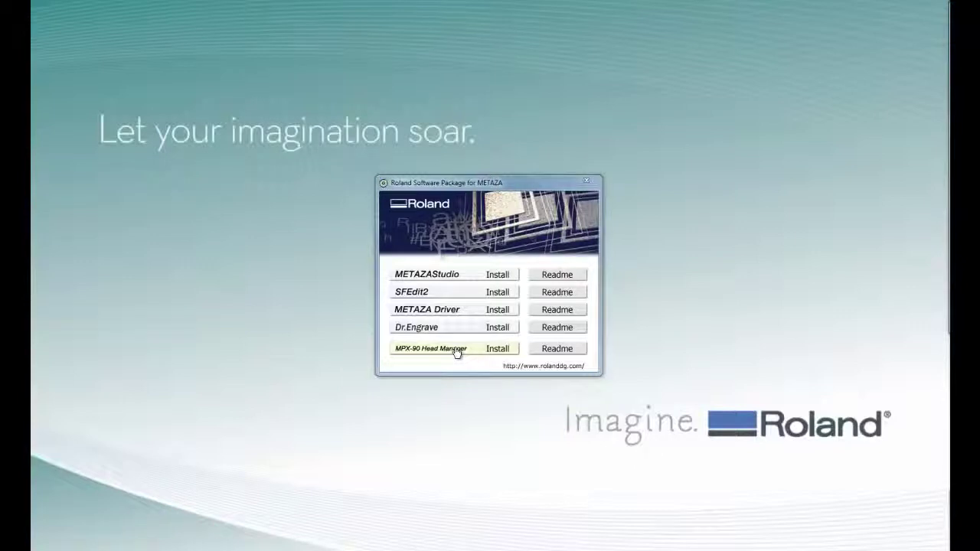
- Install the MPX-90 HeadManager to the default destination folder
left_click(457, 351)
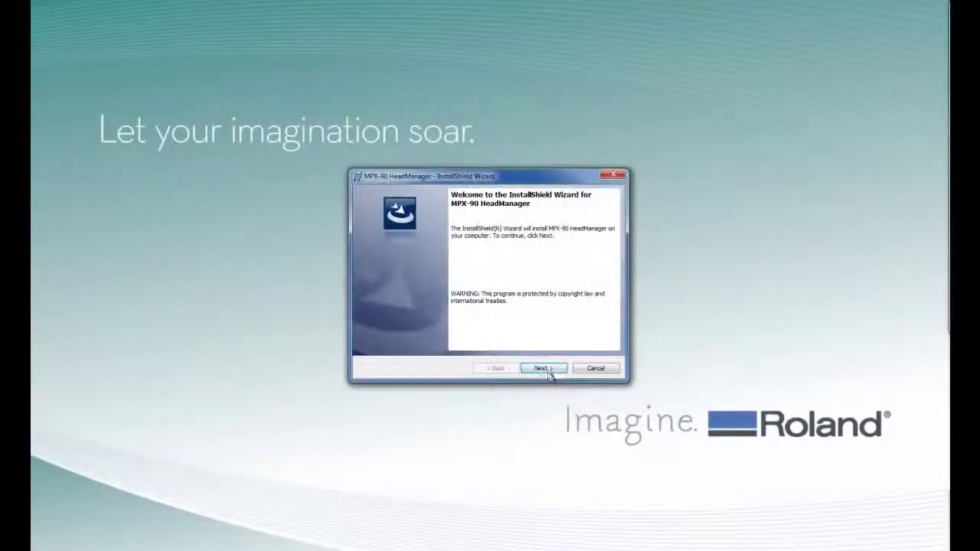
left_click(544, 369)
left_click(546, 369)
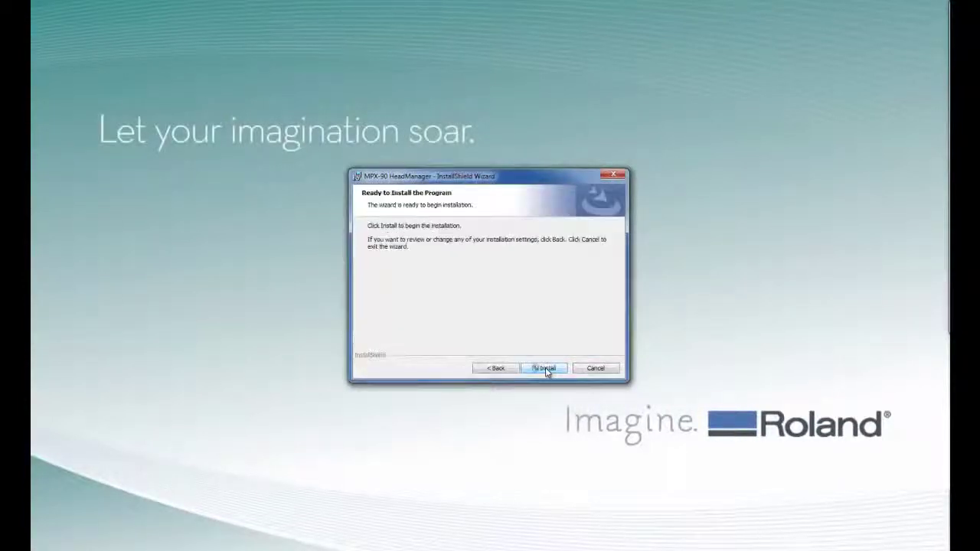
left_click(545, 368)
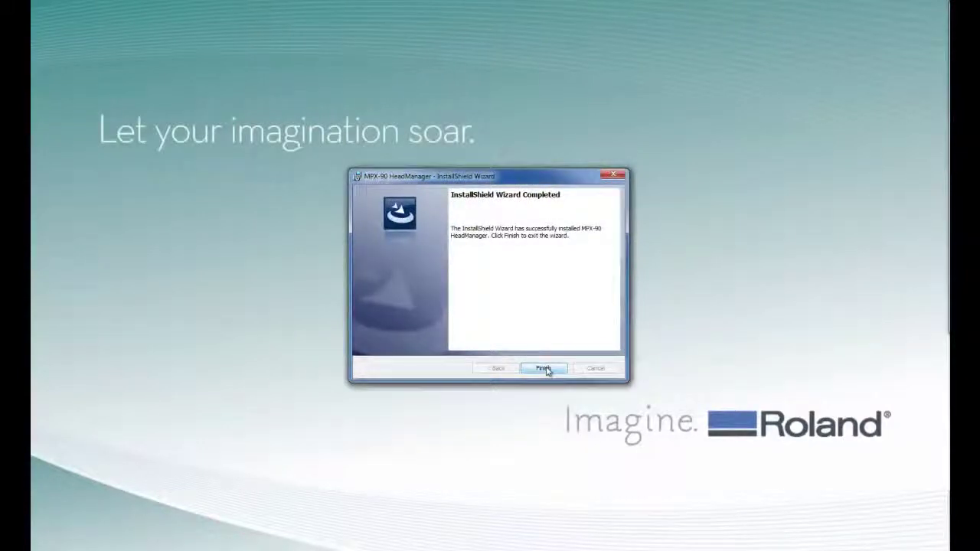
left_click(544, 368)
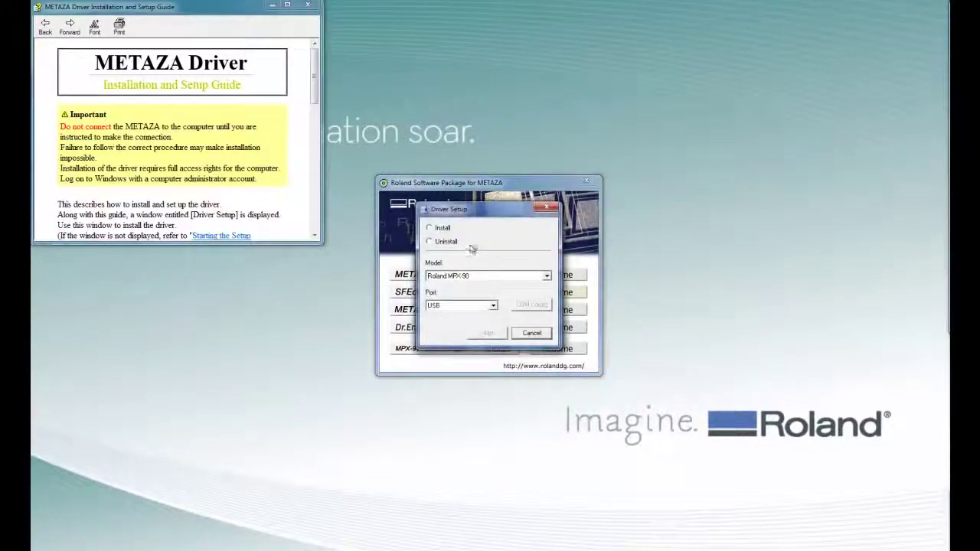
- Install the METAZA driver for the Roland MPX-90 on USB, accepting the unverified-driver warning
left_click(430, 229)
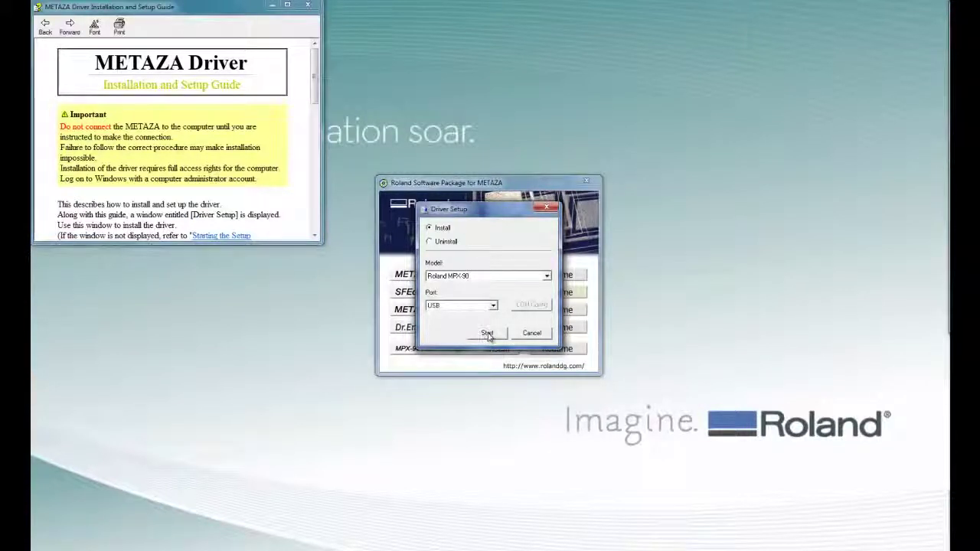
left_click(488, 334)
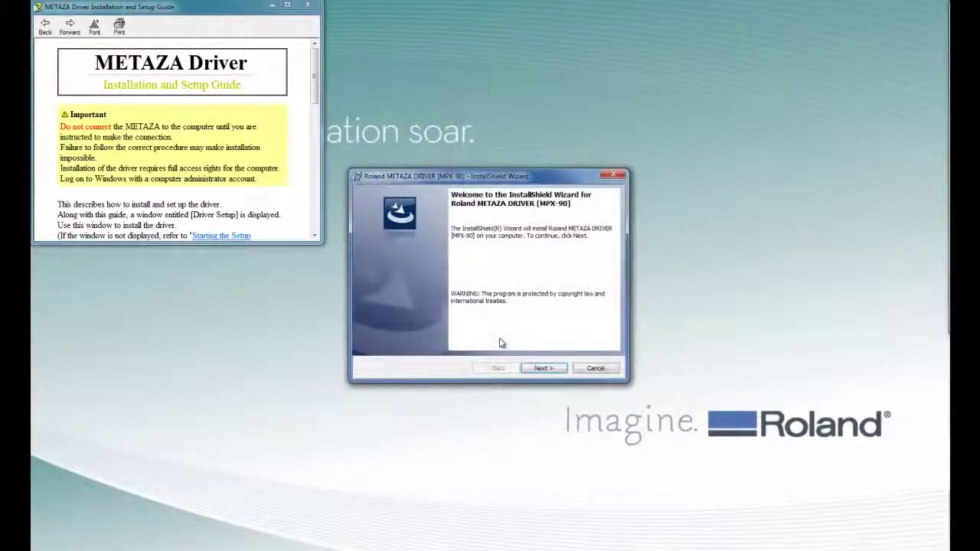
left_click(543, 368)
left_click(543, 369)
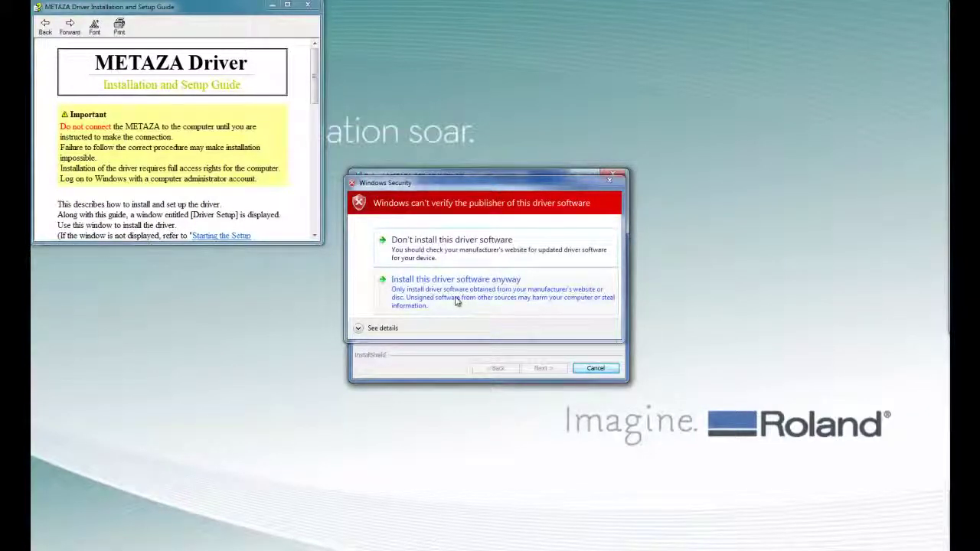
left_click(455, 301)
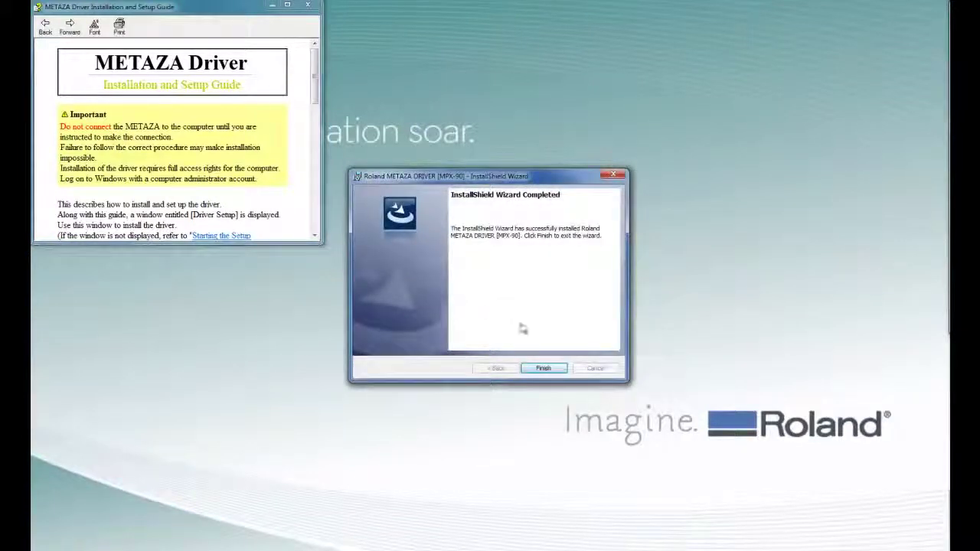
left_click(544, 369)
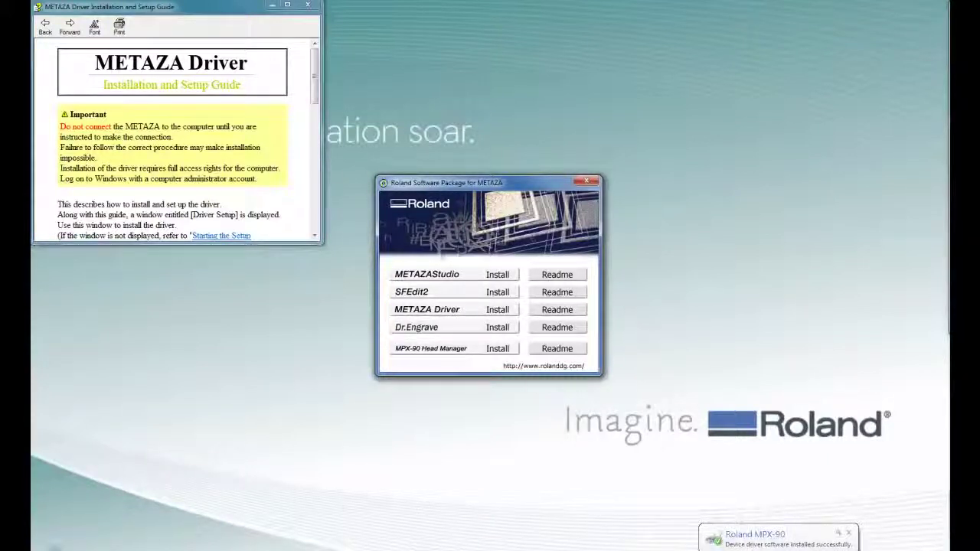
- Open Devices and Printers and check that the Roland MPX-90 is ready with no queued documents
left_click(54, 548)
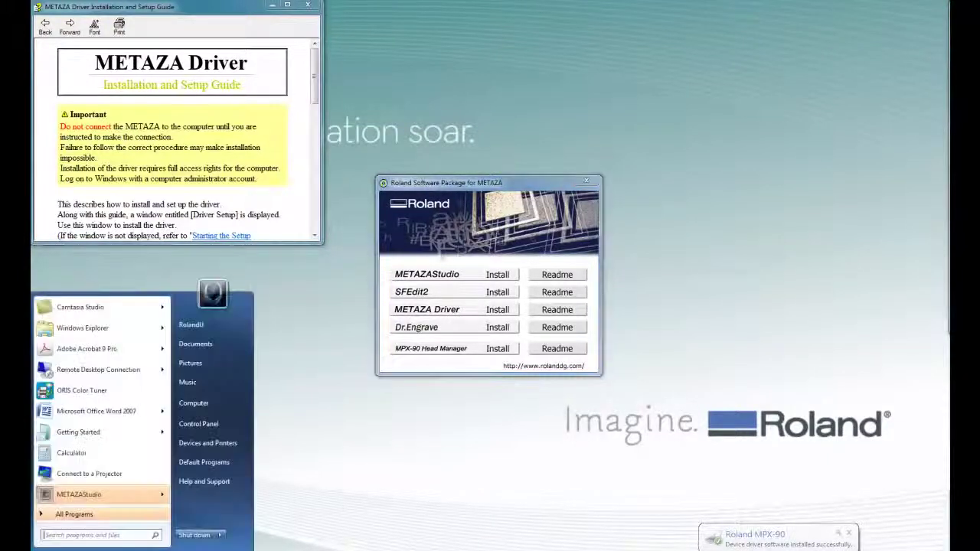
left_click(227, 448)
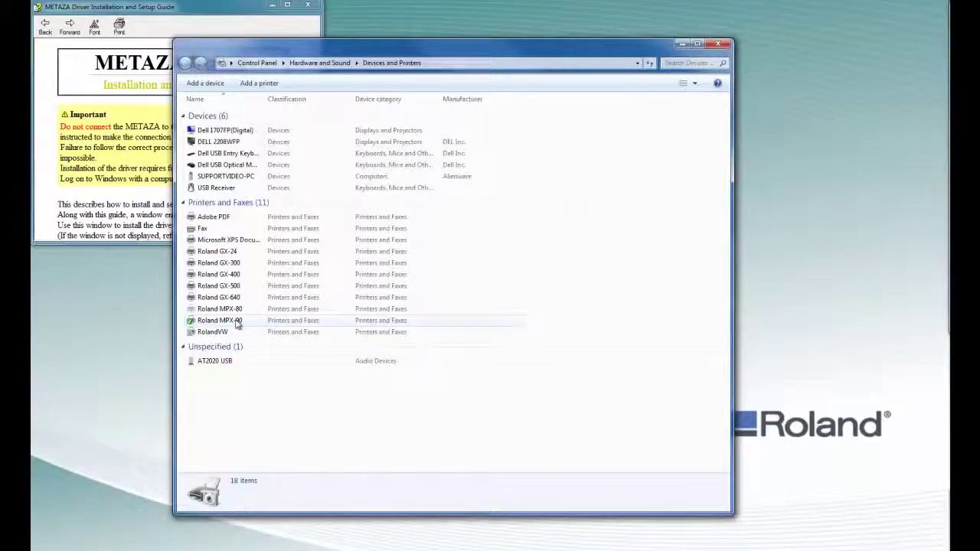
mouse_move(236, 324)
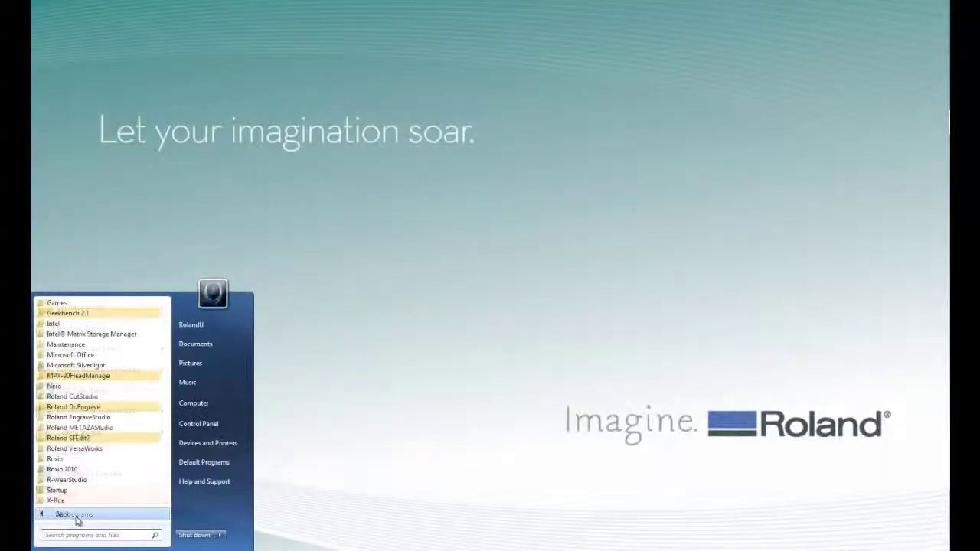
- Launch METAZAStudio and set its measurement units to millimetres in Preferences
left_click(103, 433)
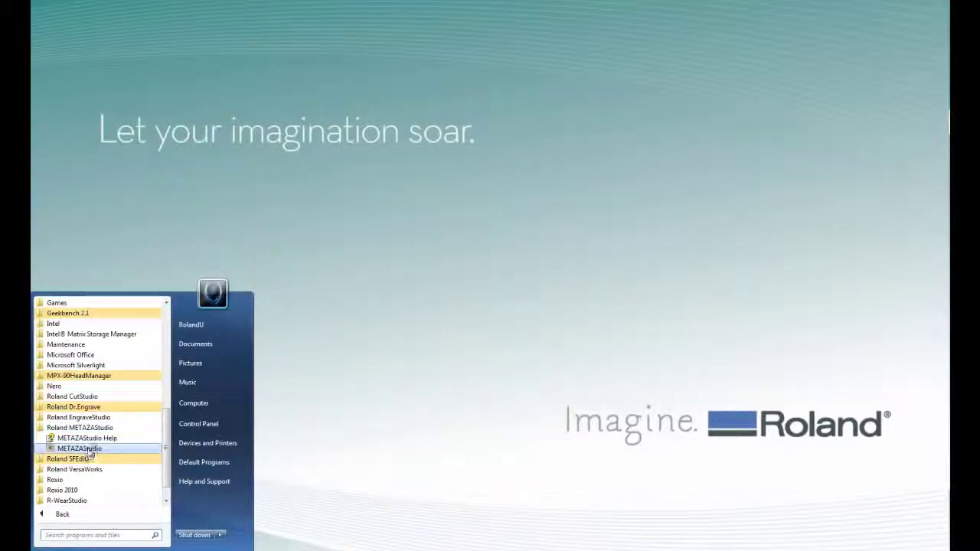
left_click(88, 449)
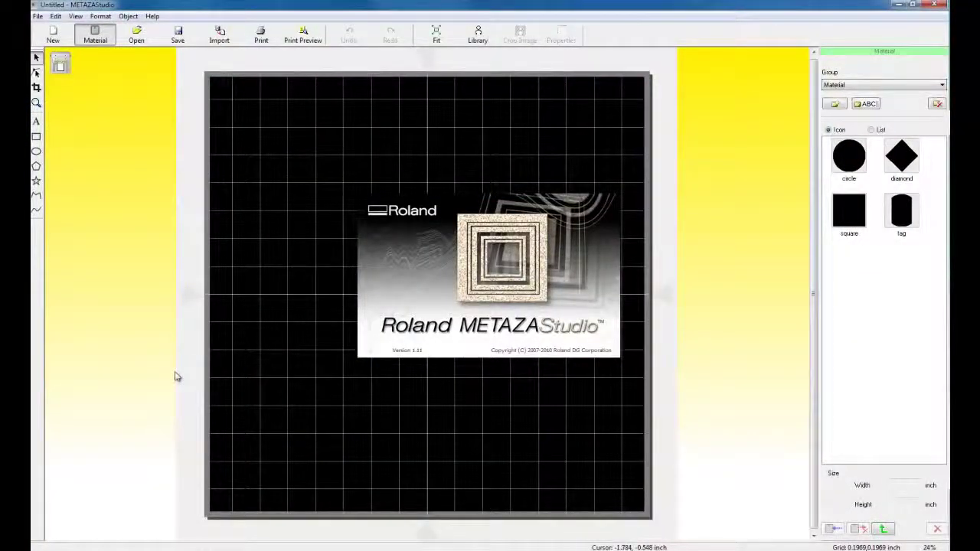
left_click(37, 17)
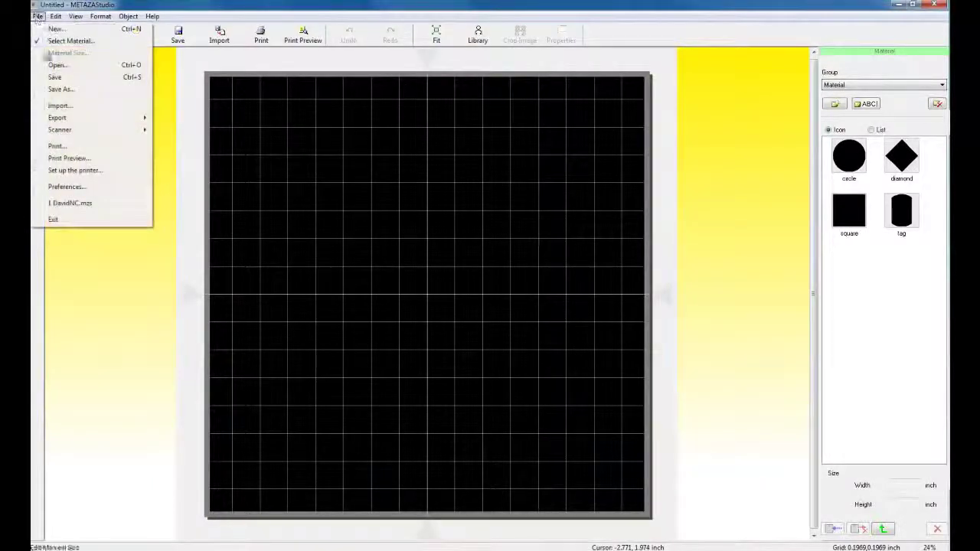
left_click(59, 187)
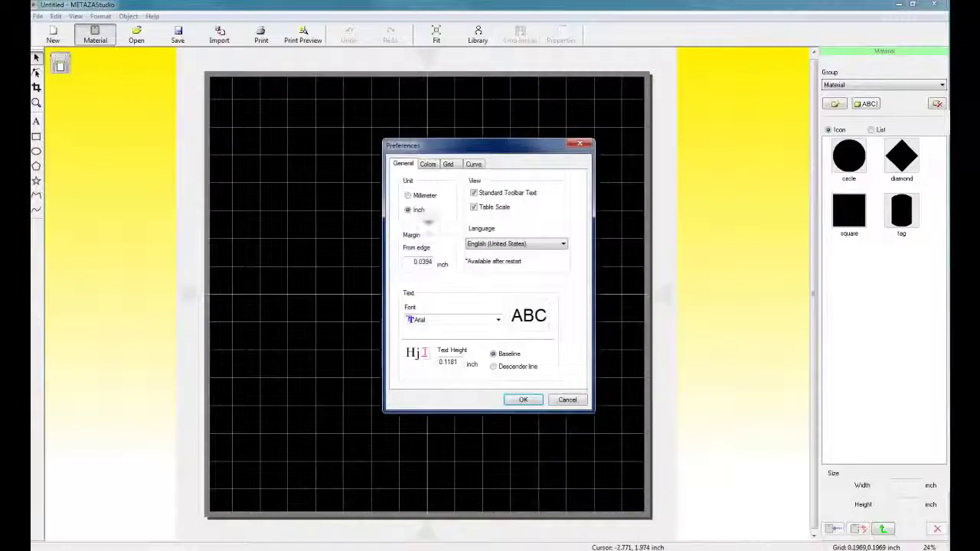
left_click(412, 198)
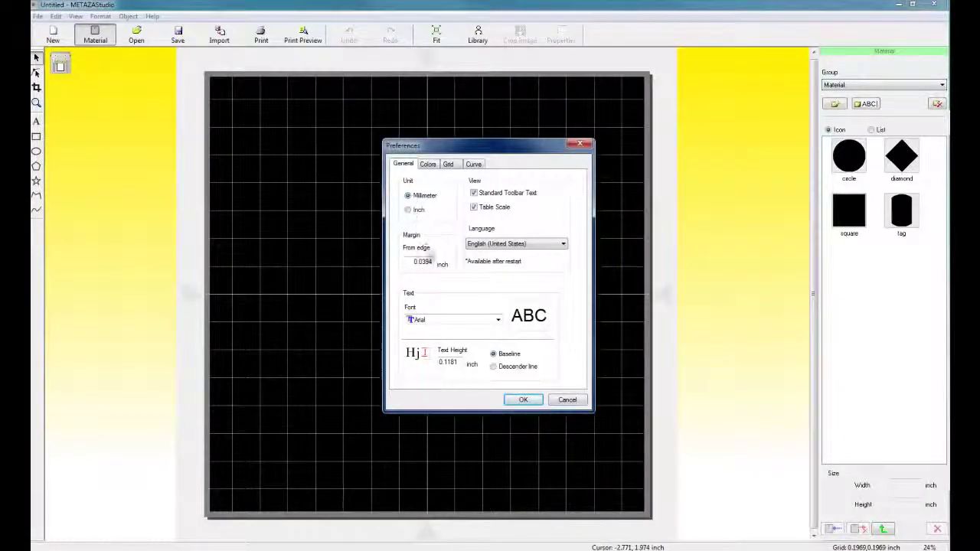
left_click(525, 400)
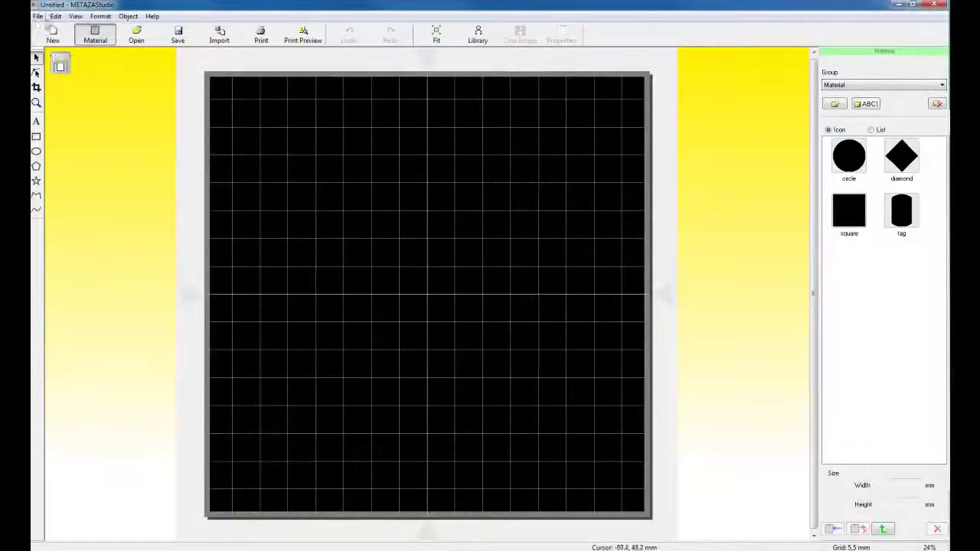
- Look at the margin distance value in Preferences, then close the dialog
left_click(38, 17)
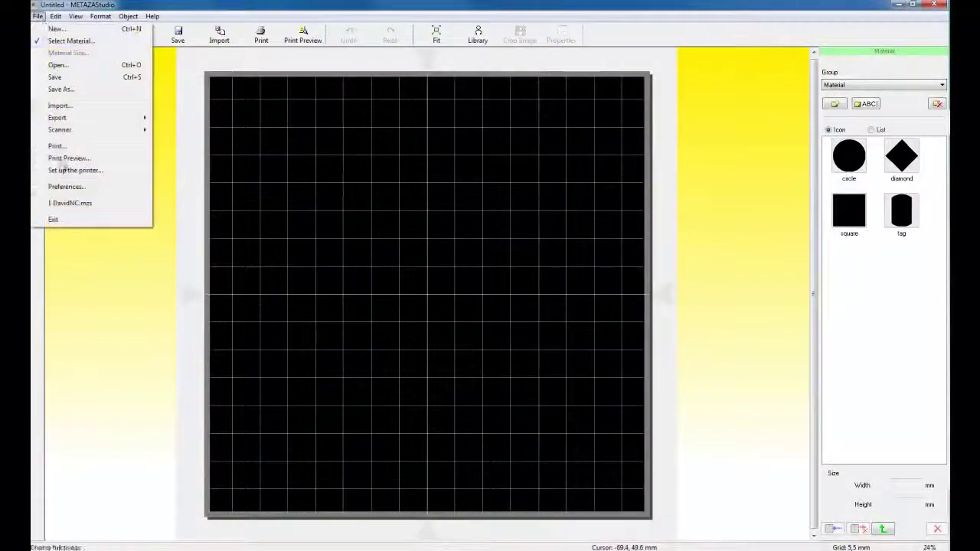
left_click(65, 187)
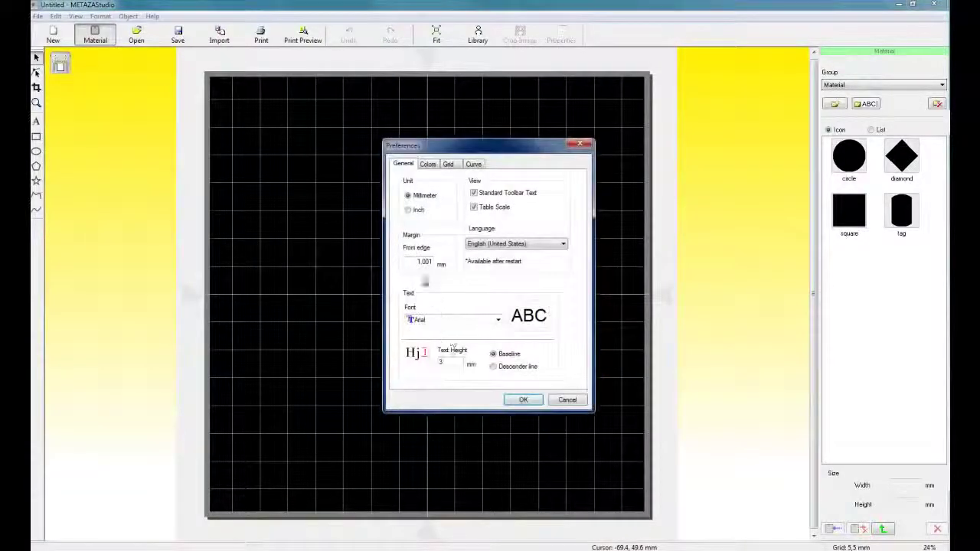
double_click(419, 262)
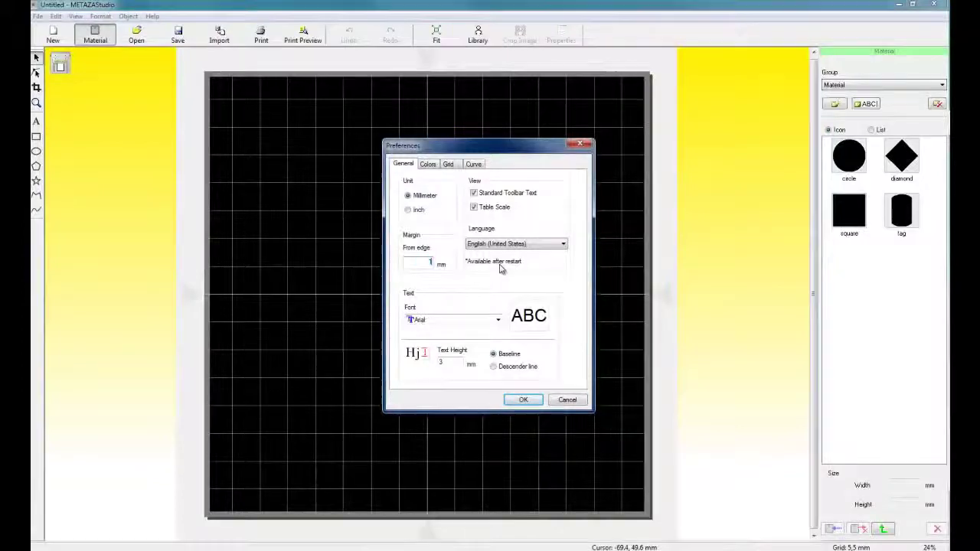
key("Return")
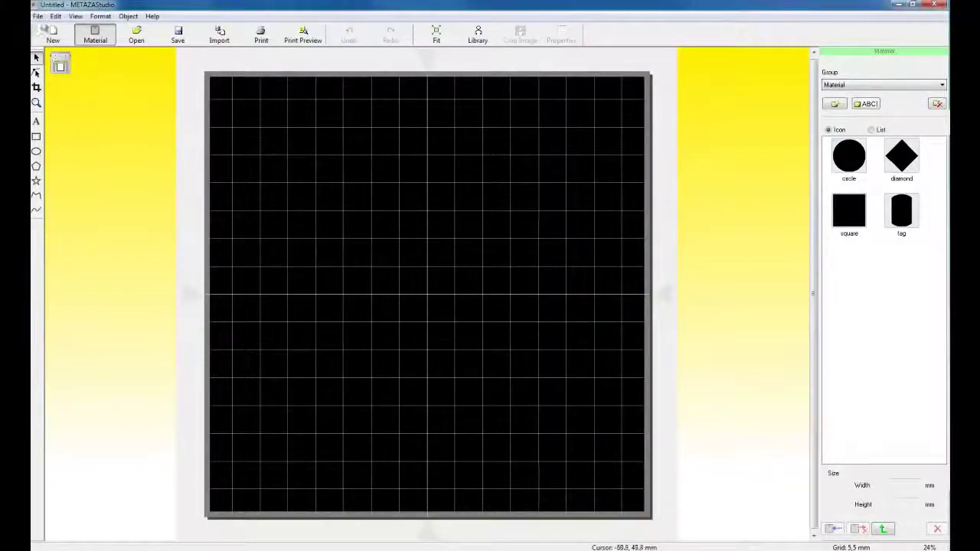
- Set the grid CenterLine colour to red and OtherLine colour to white
left_click(37, 16)
left_click(67, 187)
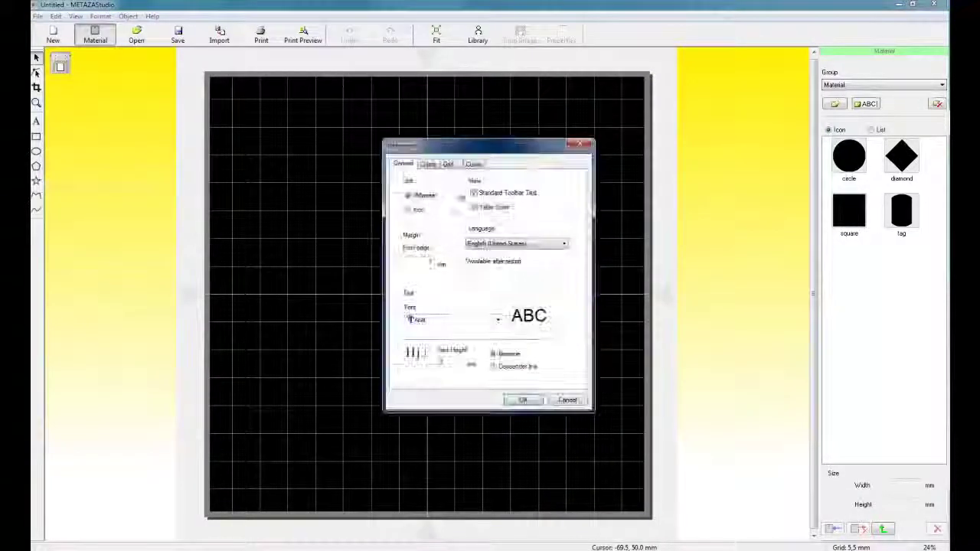
left_click(428, 165)
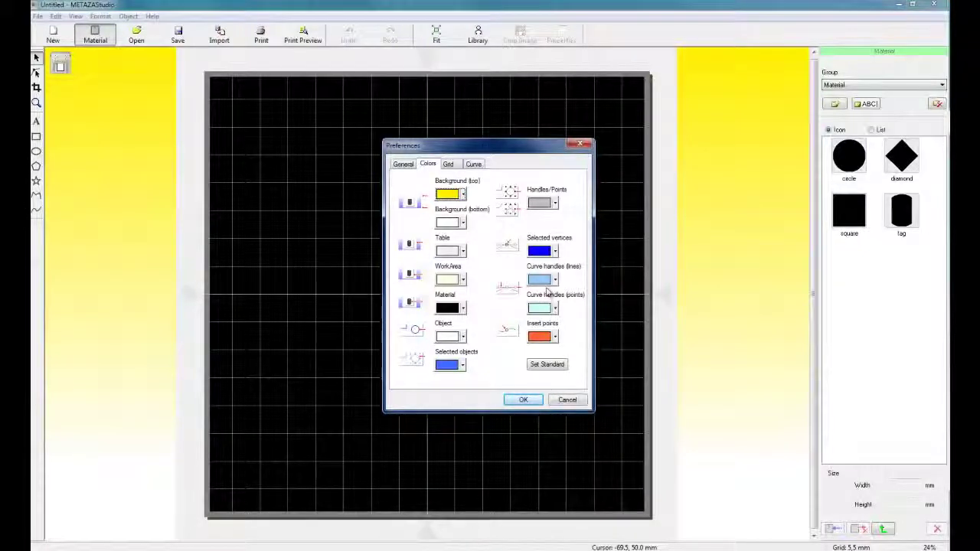
left_click(450, 165)
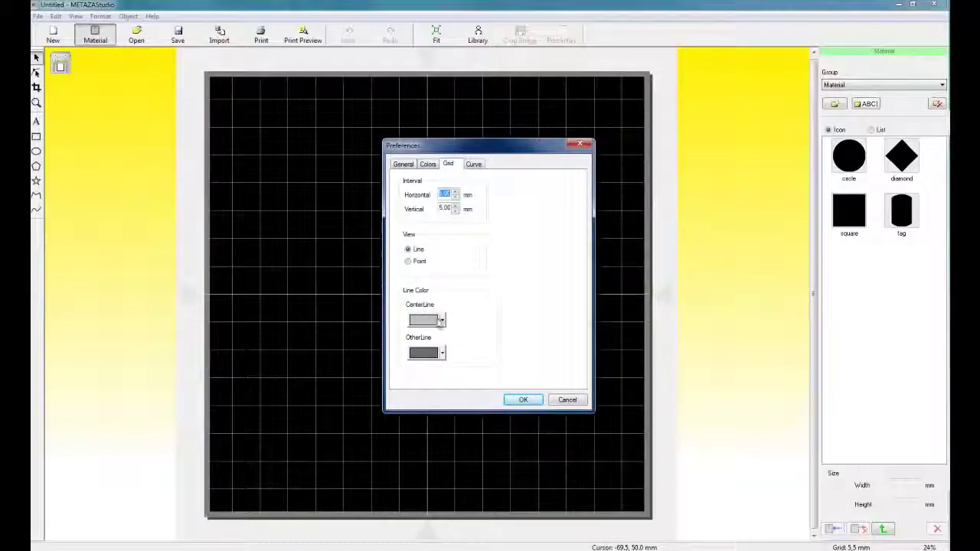
left_click(443, 321)
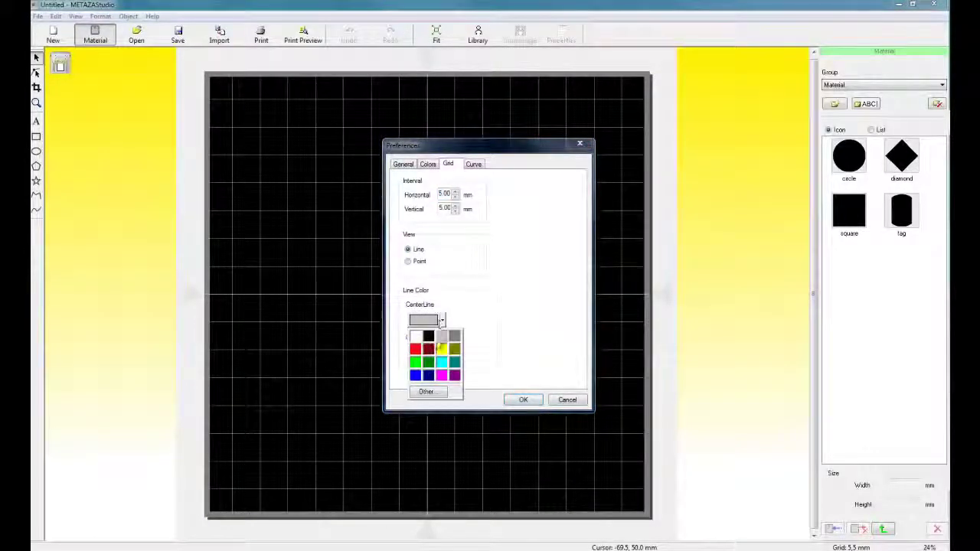
left_click(417, 351)
left_click(442, 353)
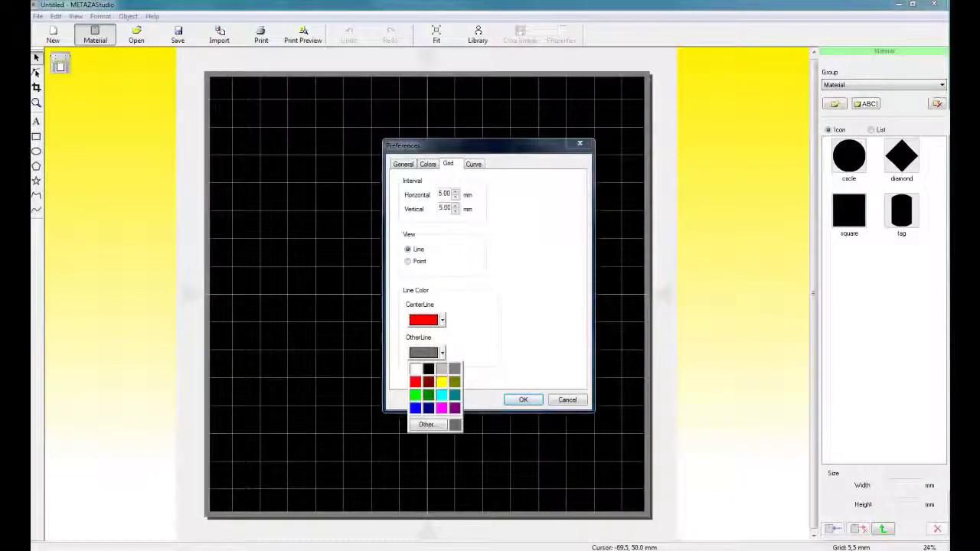
left_click(415, 369)
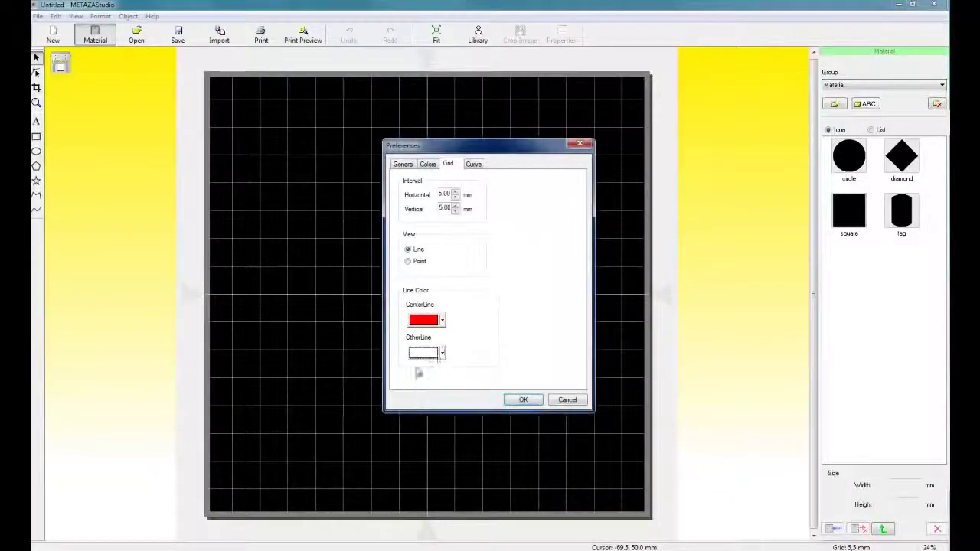
left_click(523, 401)
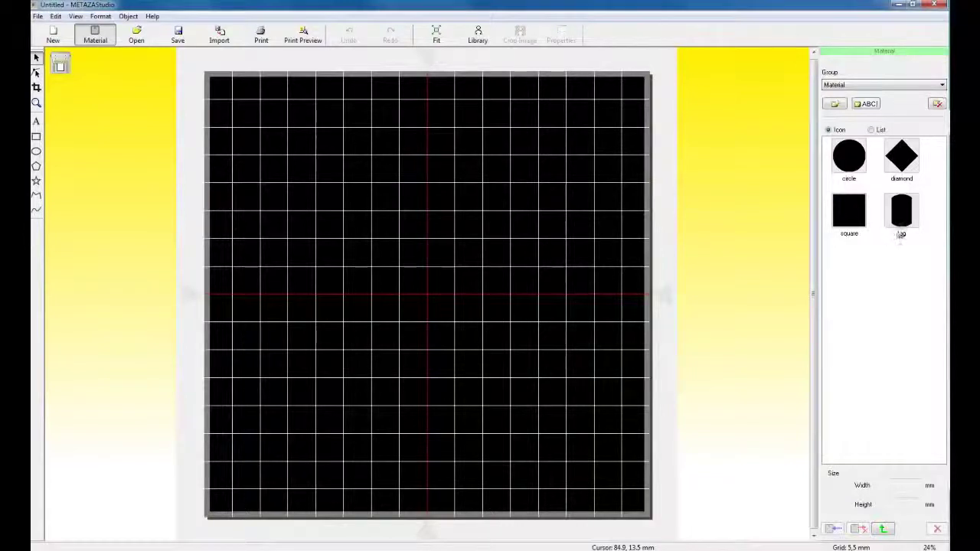
- Pick the tag material and size it to 30 × 45 mm with Keep Aspect unchecked
left_click(902, 218)
double_click(901, 218)
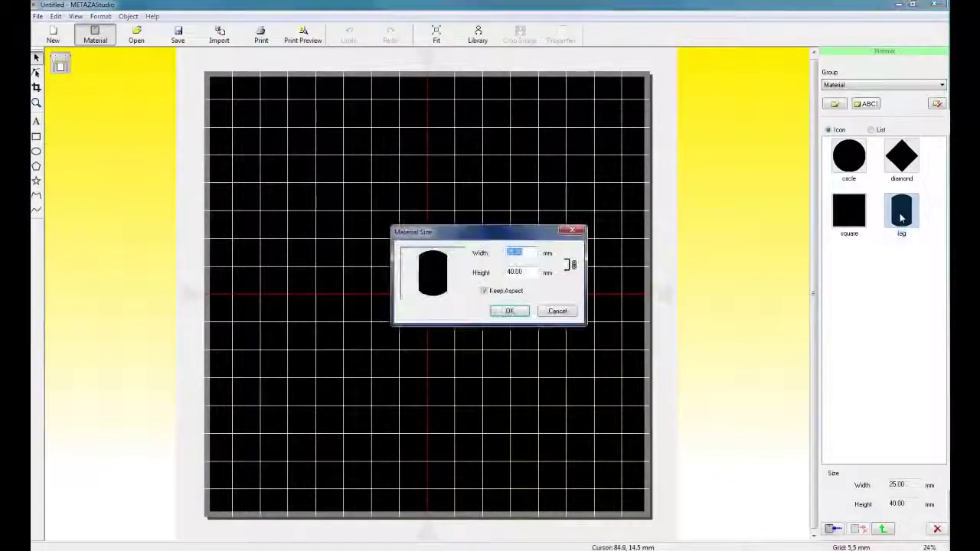
left_click(485, 294)
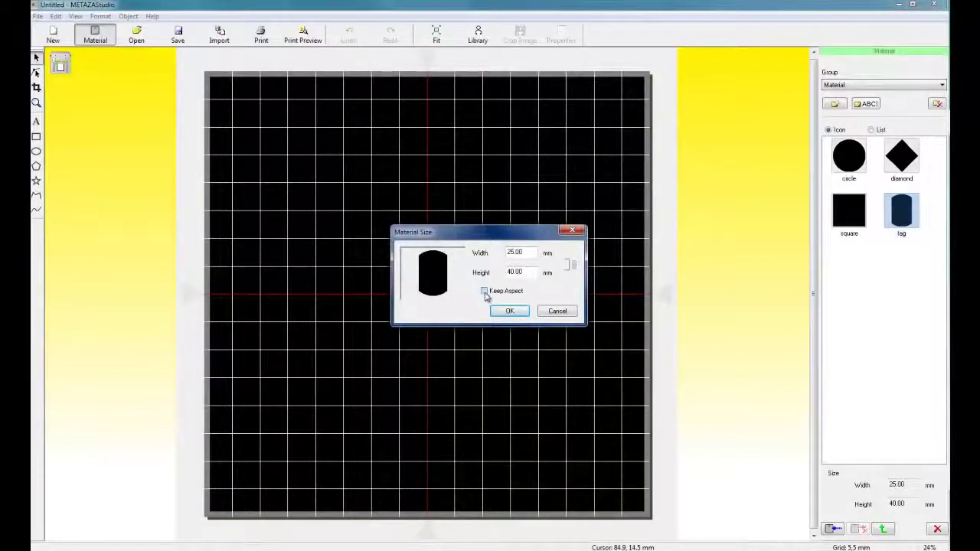
key("Tab")
type("5")
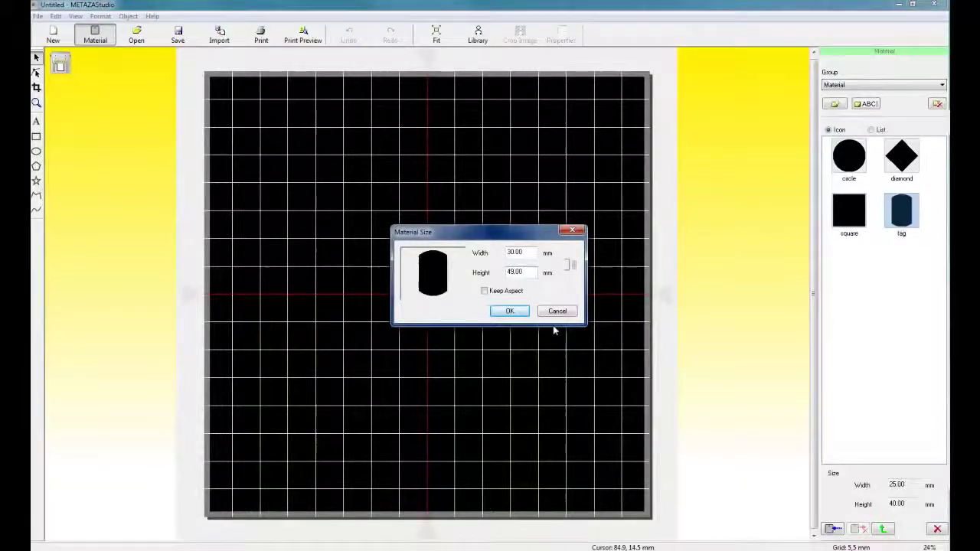
left_click(510, 313)
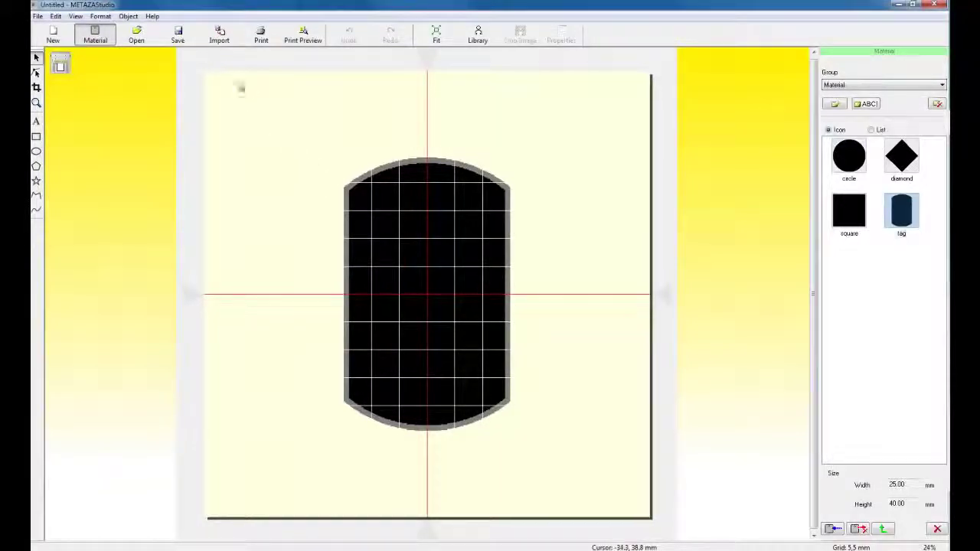
- Start an import and browse from the Desktop into the user folder's MPX Series Frames folder
left_click(220, 34)
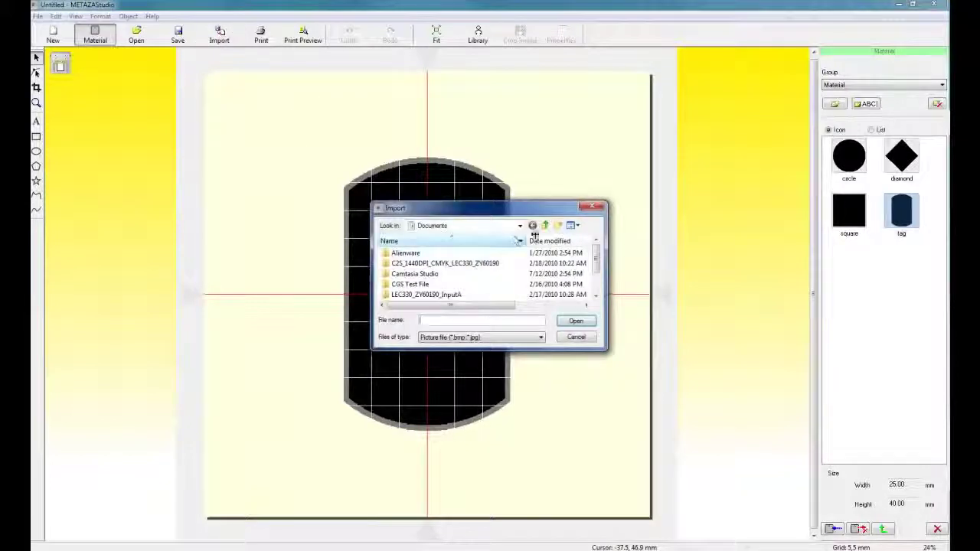
left_click(546, 226)
left_click(545, 226)
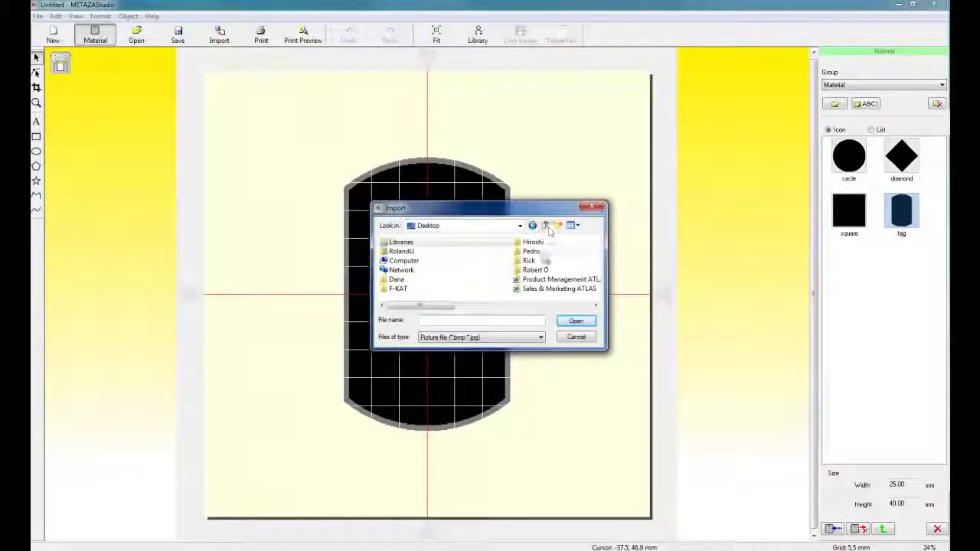
double_click(530, 260)
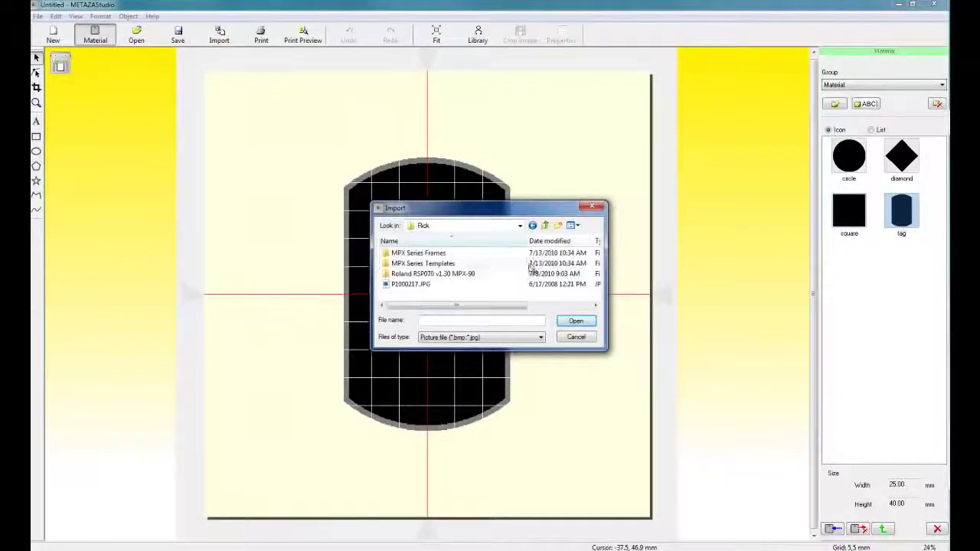
double_click(429, 254)
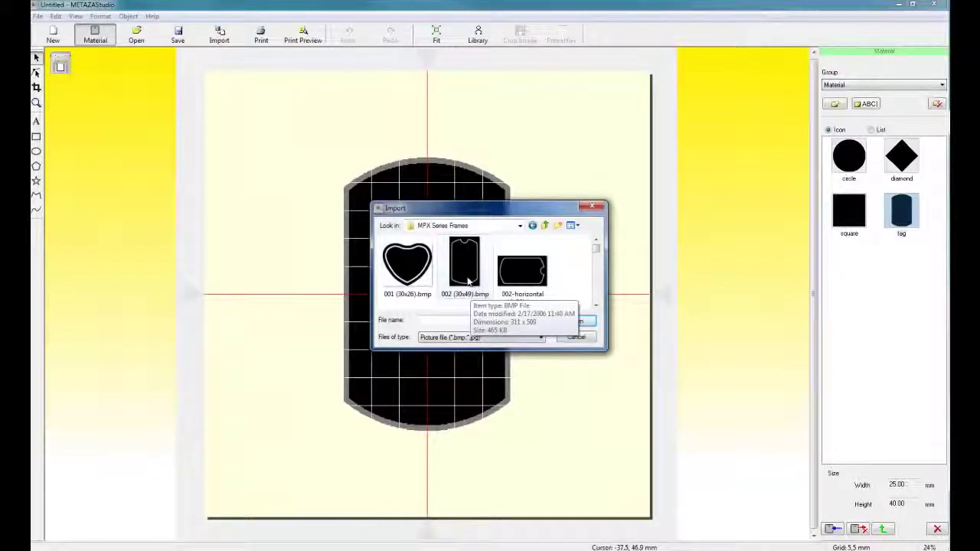
- Import 002 (30x49).bmp, stretch it to about 30 × 49 mm, and move it to center
double_click(467, 282)
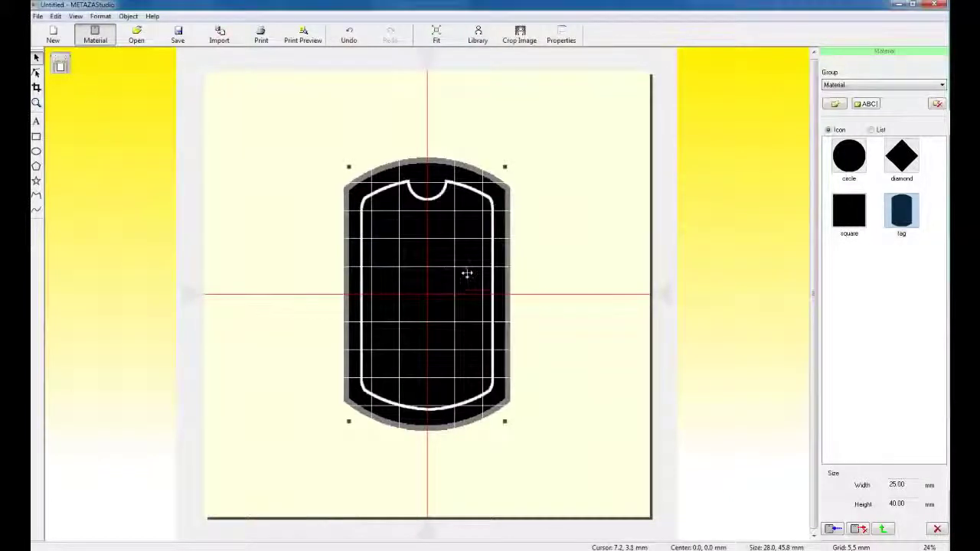
left_click_drag(505, 166, 511, 157)
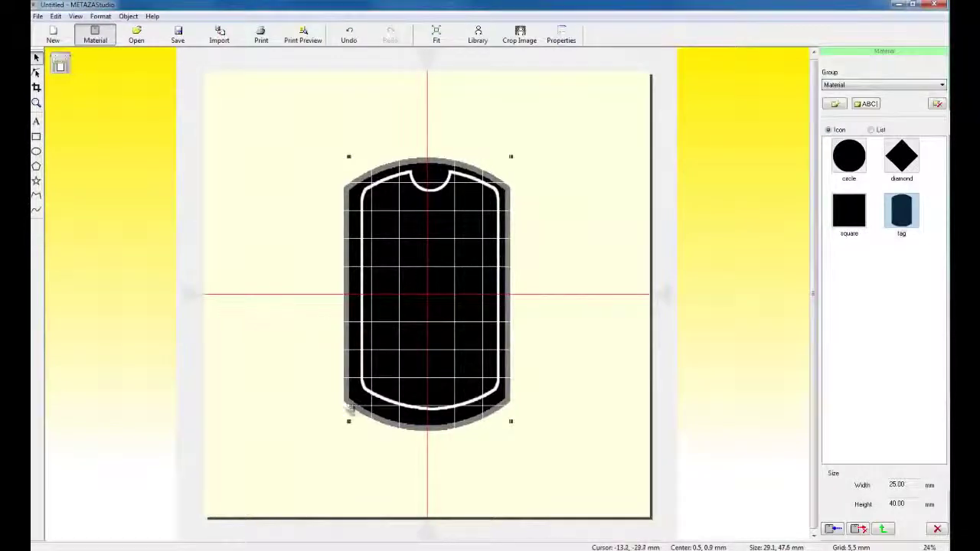
left_click_drag(349, 421, 344, 430)
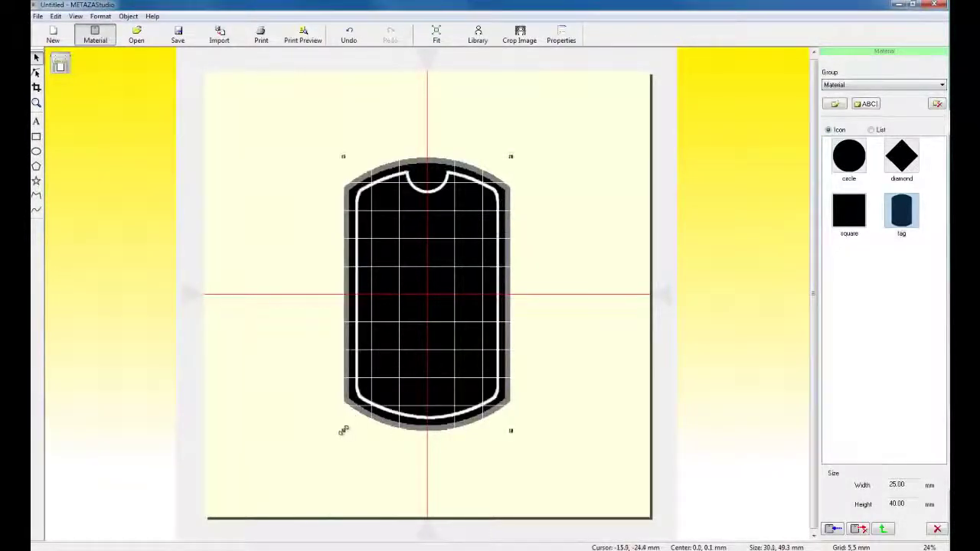
right_click(435, 186)
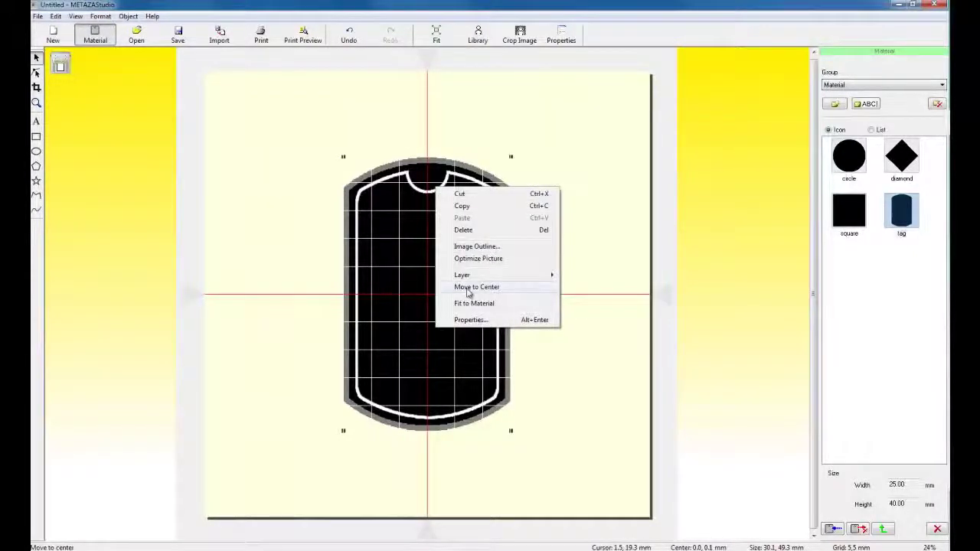
left_click(468, 288)
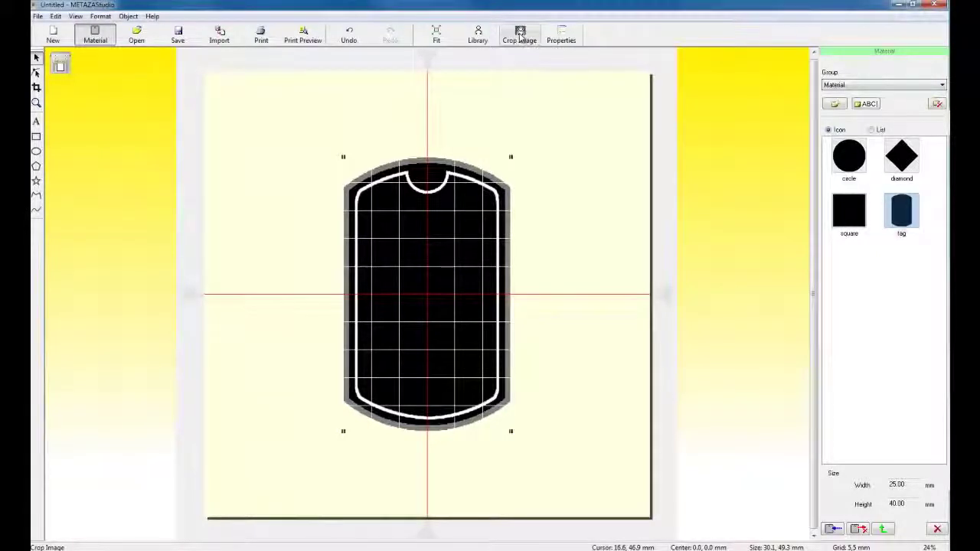
- In Crop Image, keep blue transparent and fill the frame's black interior at Approximate Color 200
left_click(520, 35)
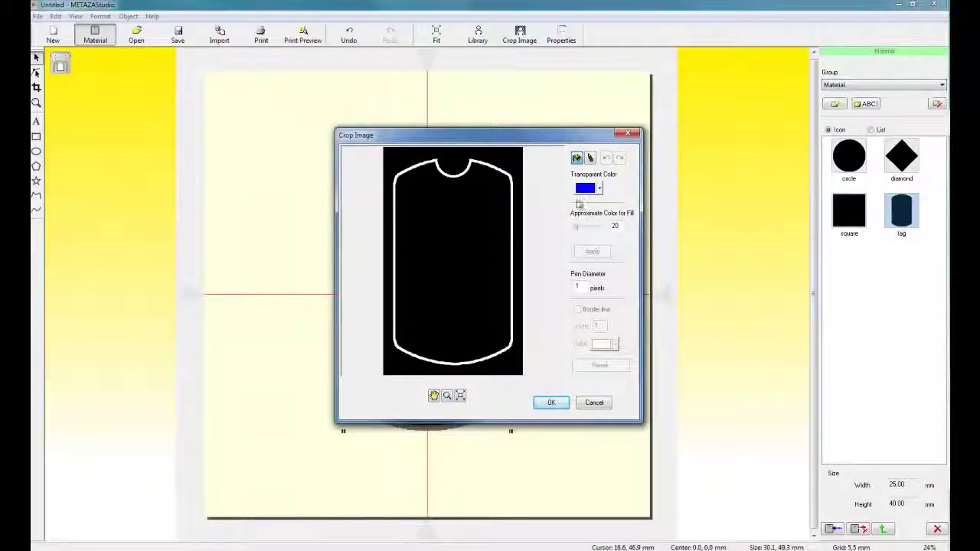
left_click(599, 189)
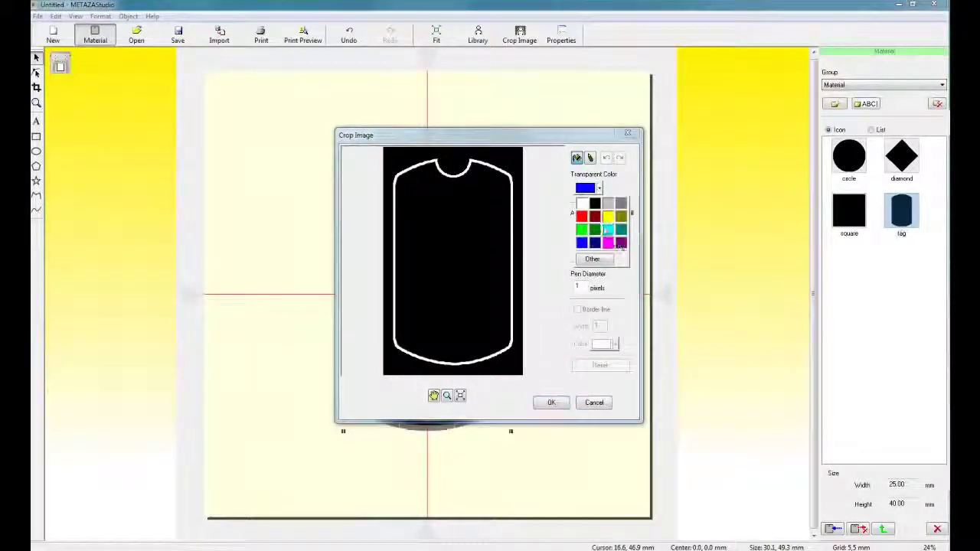
left_click(582, 242)
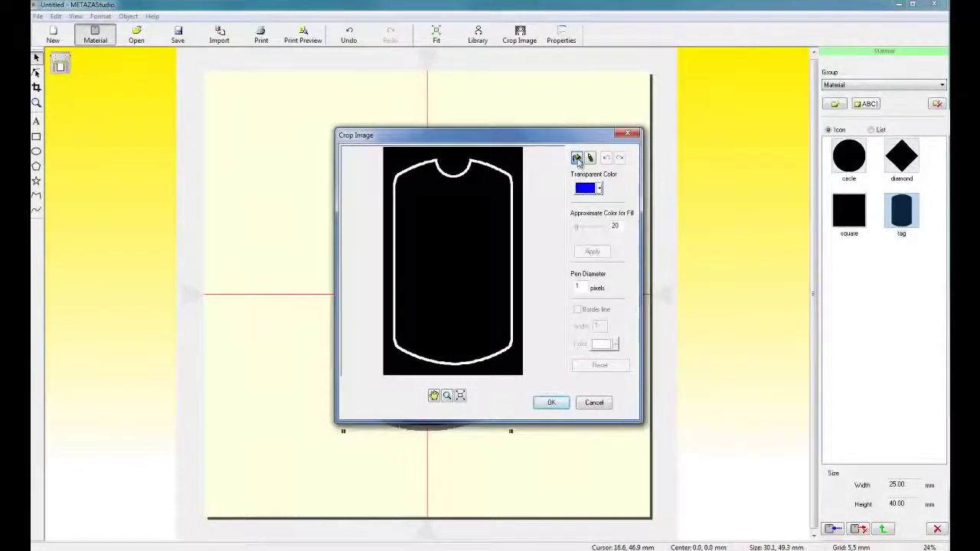
left_click(578, 157)
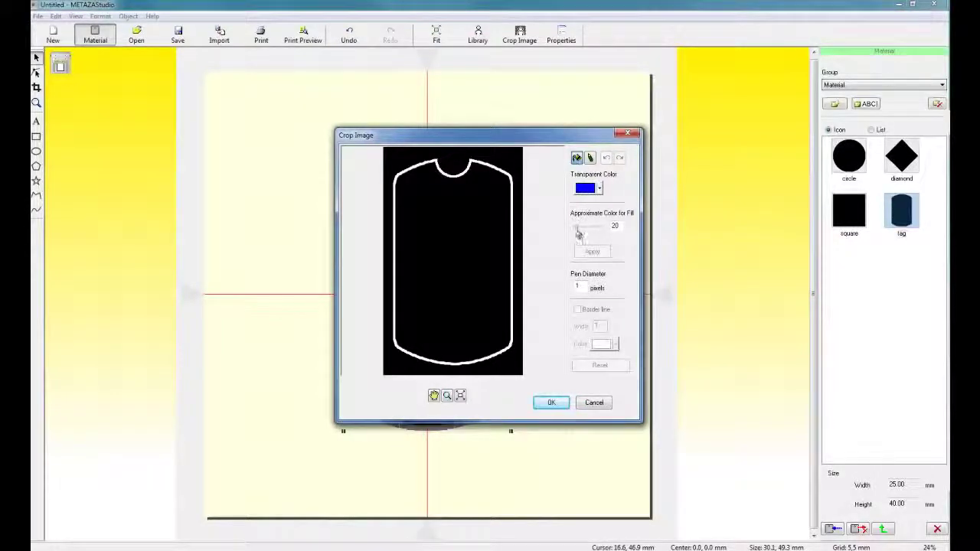
left_click_drag(579, 233, 598, 233)
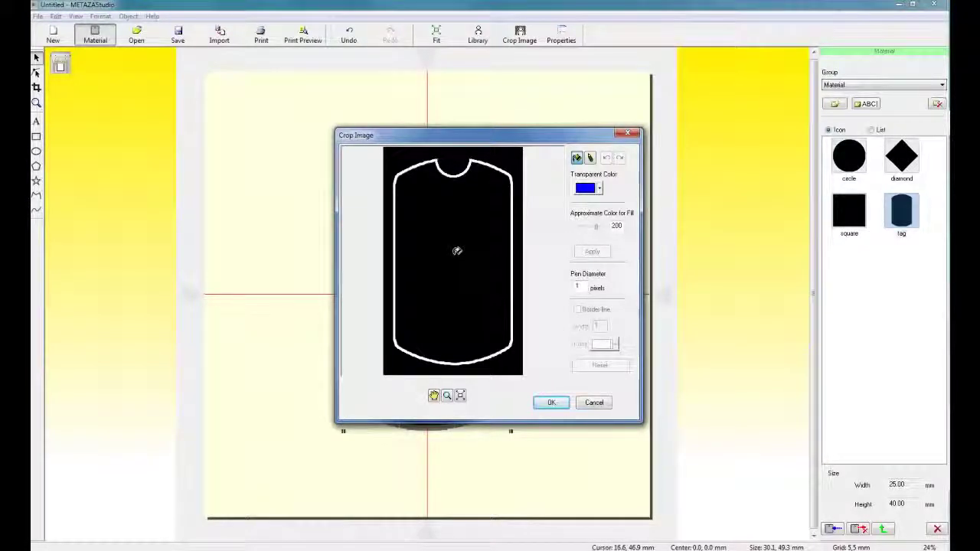
left_click(457, 251)
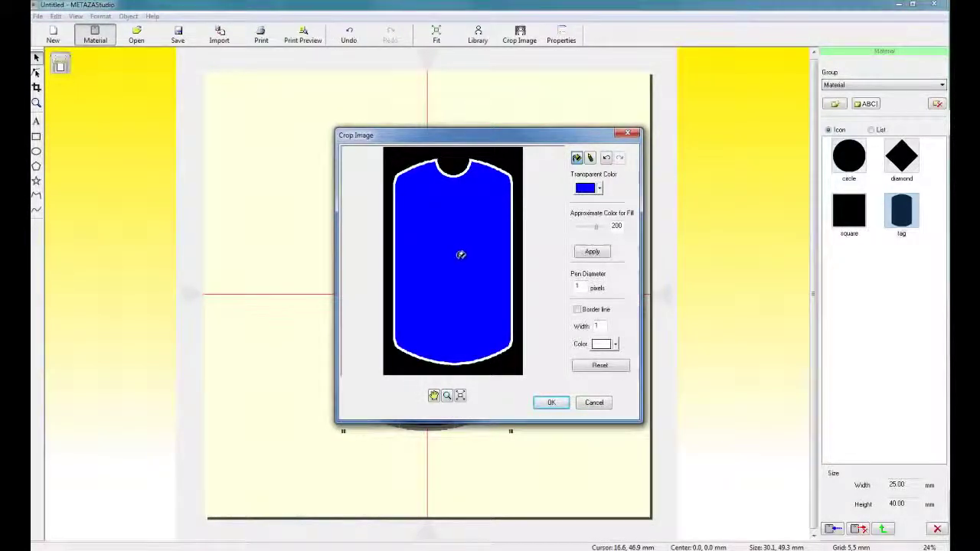
left_click(550, 404)
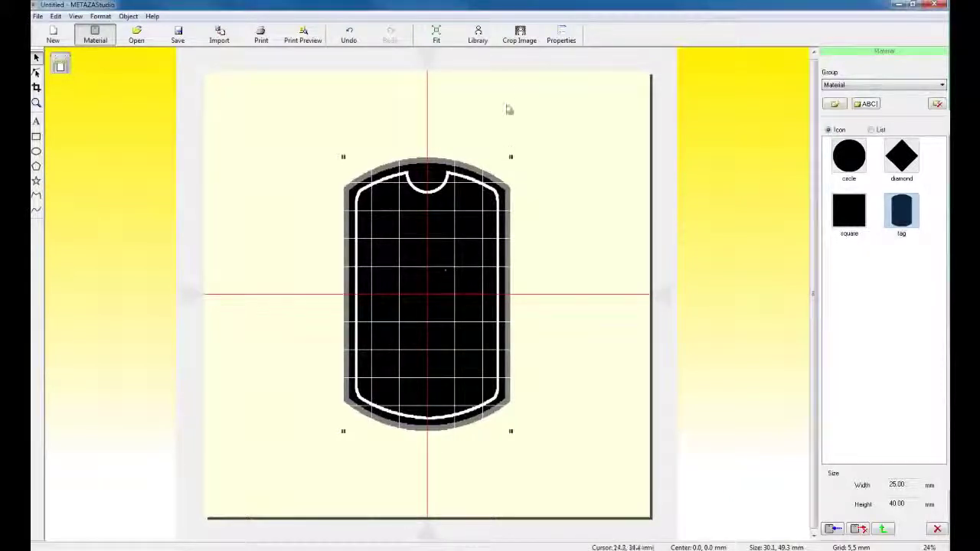
- Add the tag frame to the Frame library as a new item and clear its default name
left_click(478, 36)
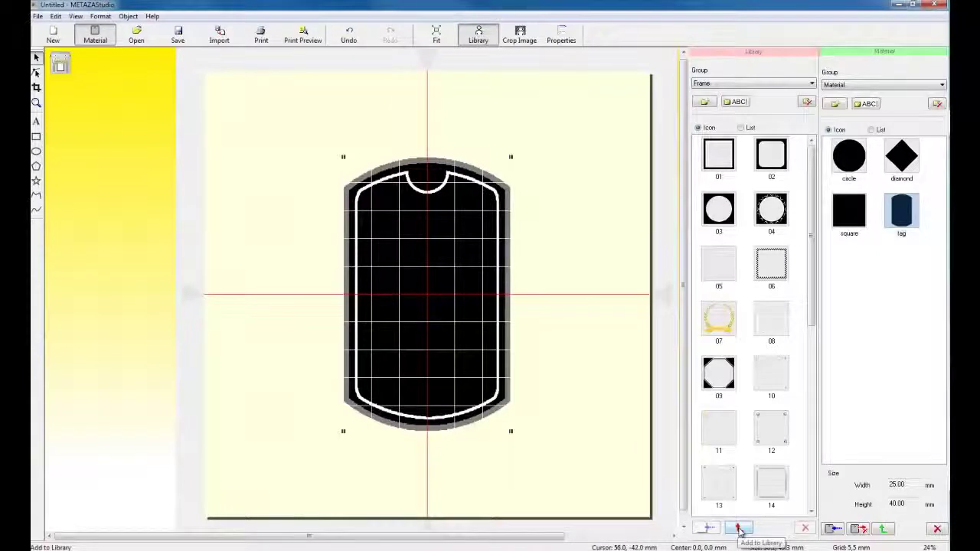
left_click(740, 528)
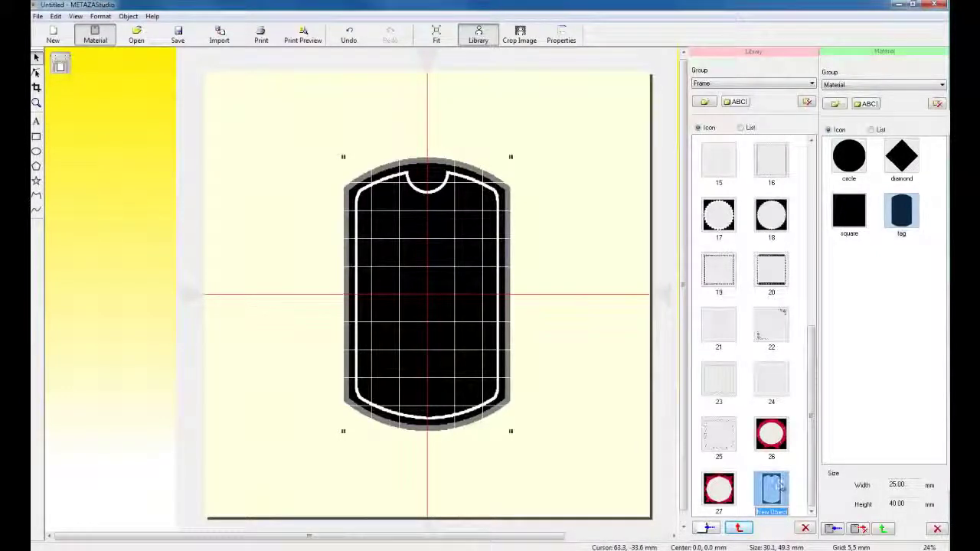
key("BackSpace")
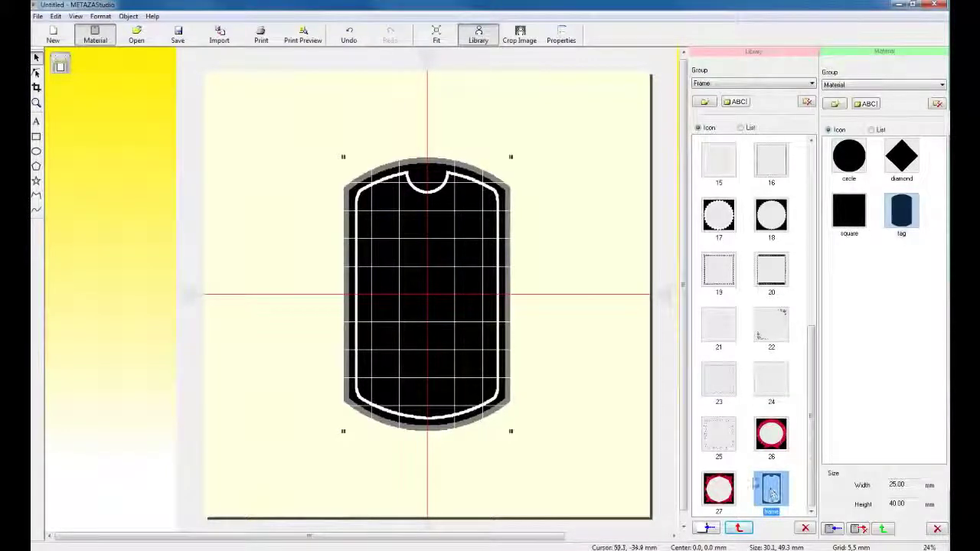
- Import the photo P1000217.JPG from the parent folder onto the tag
left_click(220, 34)
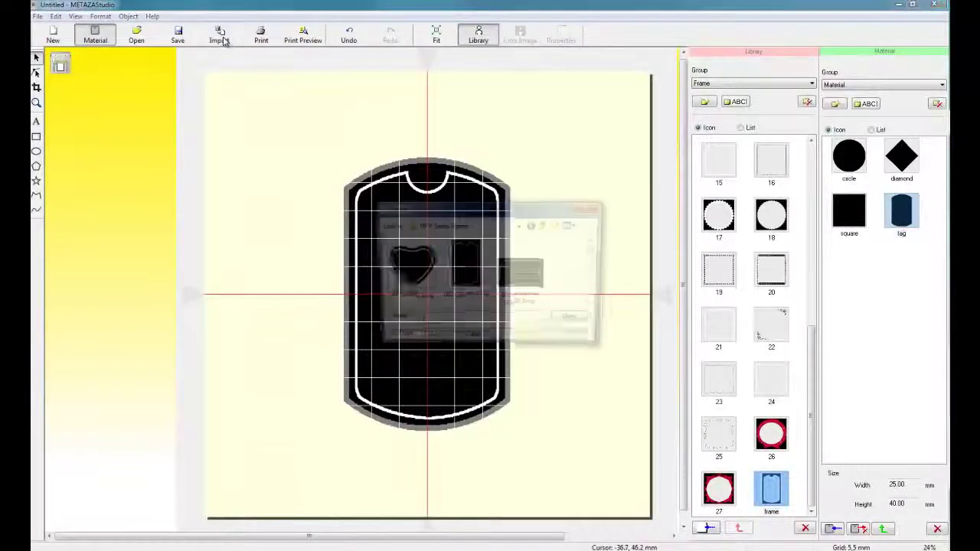
left_click(546, 226)
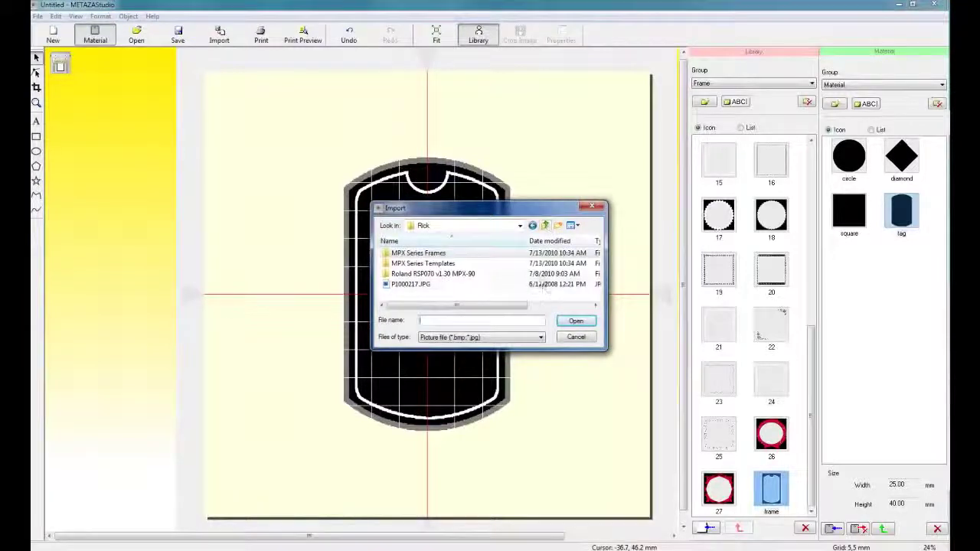
left_click(418, 285)
double_click(418, 285)
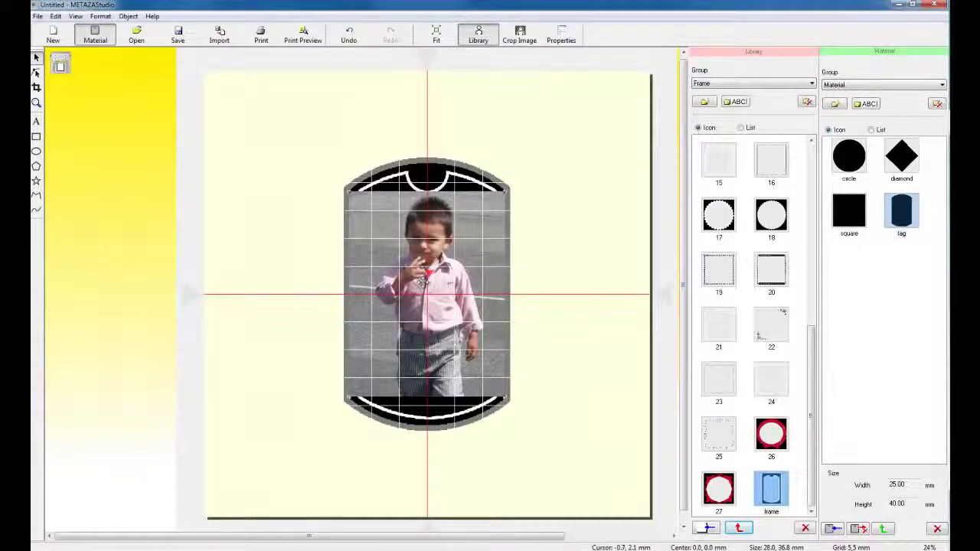
- Enlarge the photo to about 42.6 by 56.0 mm and recentre it over the tag
key("Delete")
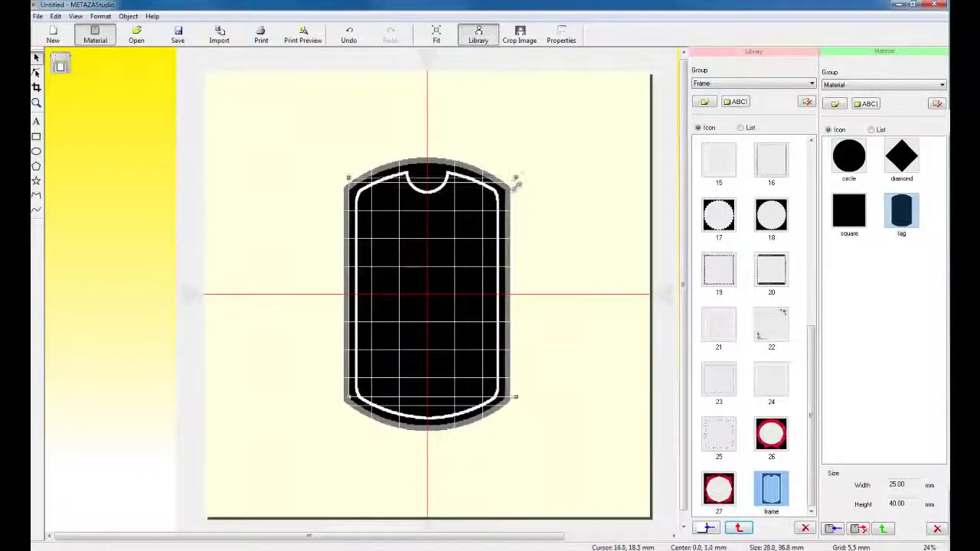
key("ctrl+z")
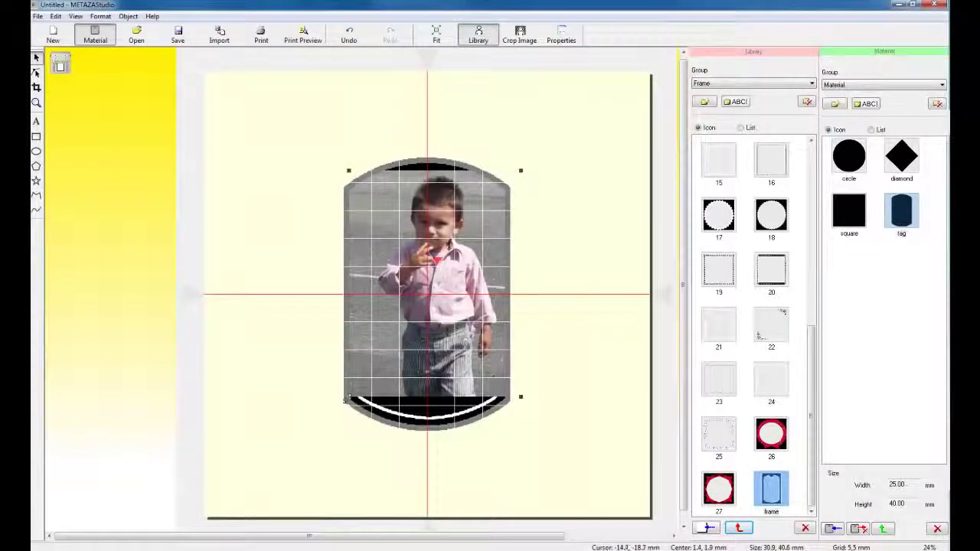
left_click_drag(348, 398, 284, 476)
left_click_drag(404, 346, 432, 340)
- Crop the photo's left, right and bottom edges to about 26.4 by 47.7 mm, then select it
left_click(36, 88)
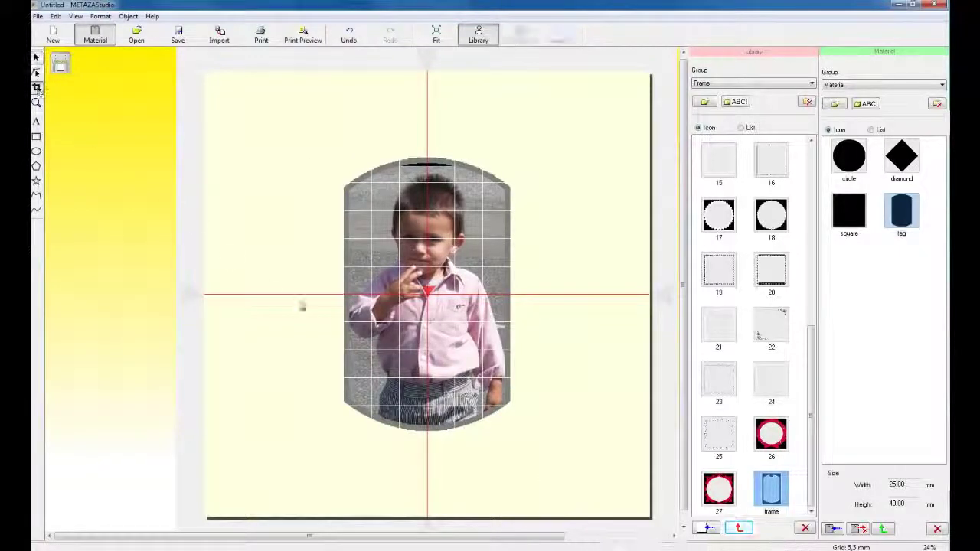
left_click_drag(302, 324, 352, 325)
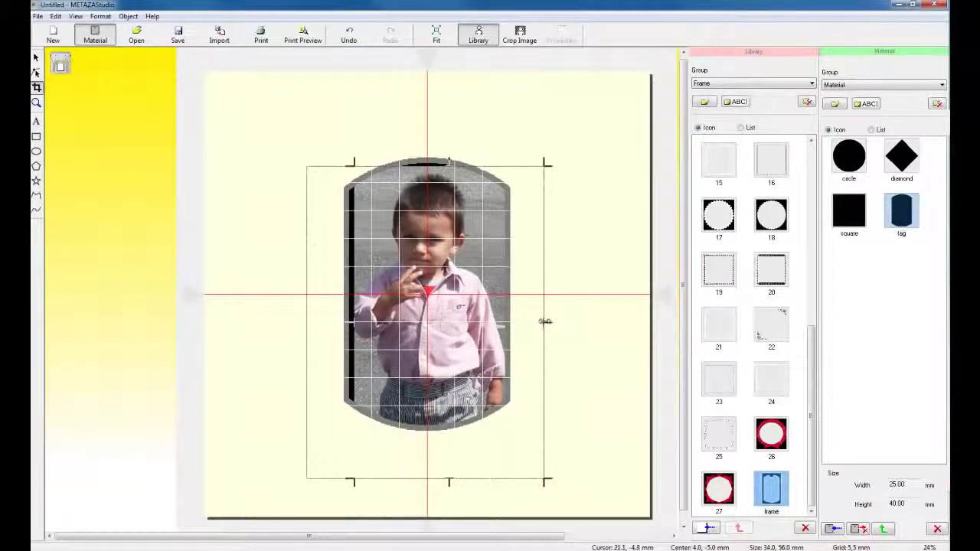
left_click_drag(545, 321, 505, 321)
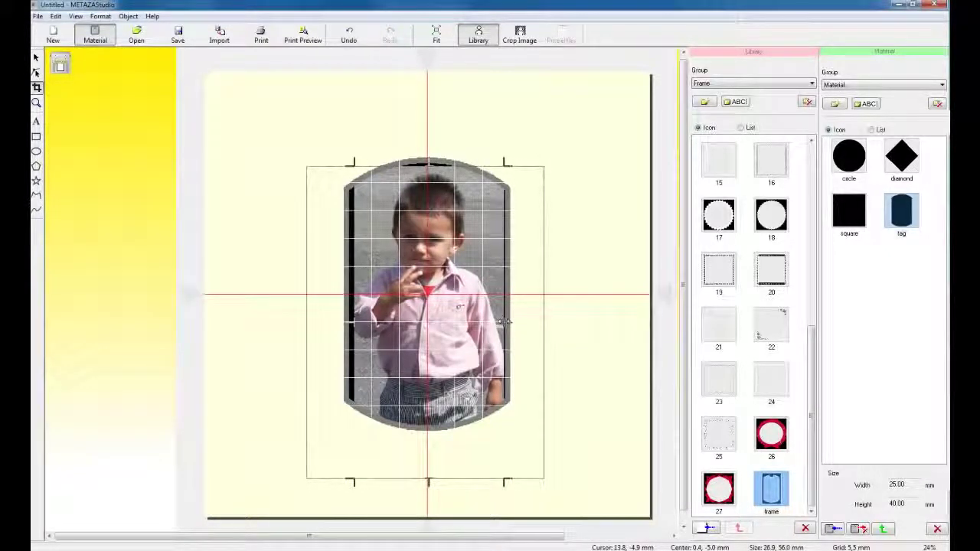
left_click_drag(458, 476, 447, 437)
key("Return")
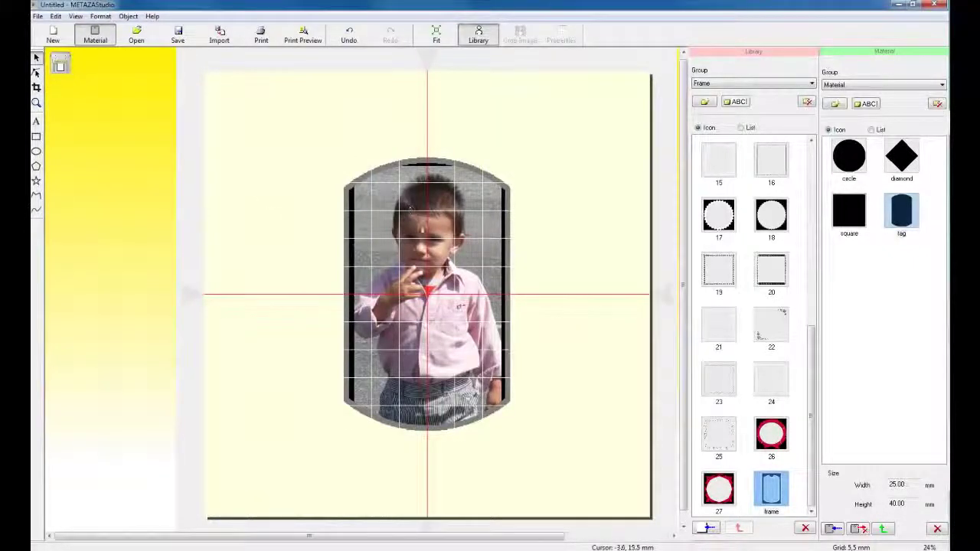
left_click(411, 207)
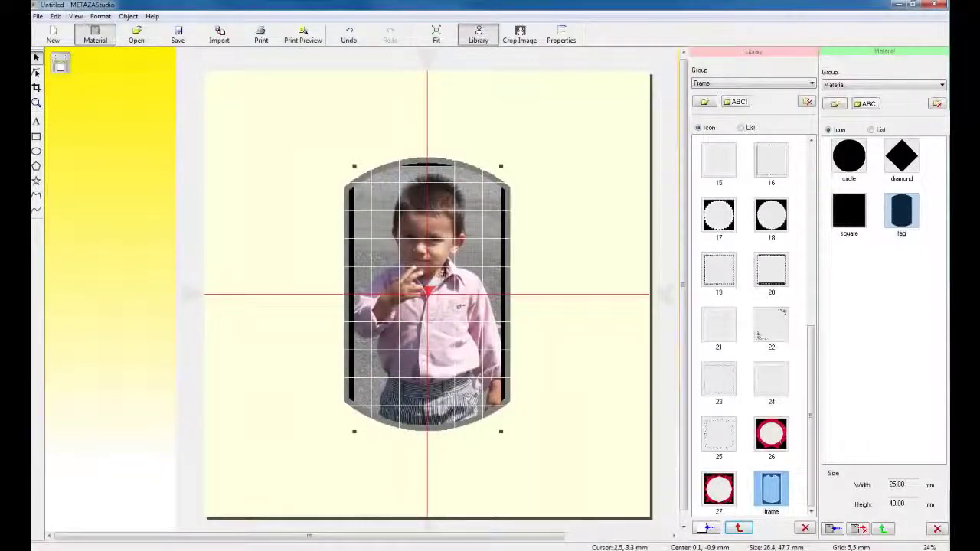
- Send the photo to the back, enlarge it to 26.8 by 48.4 mm and nudge it into place
right_click(441, 281)
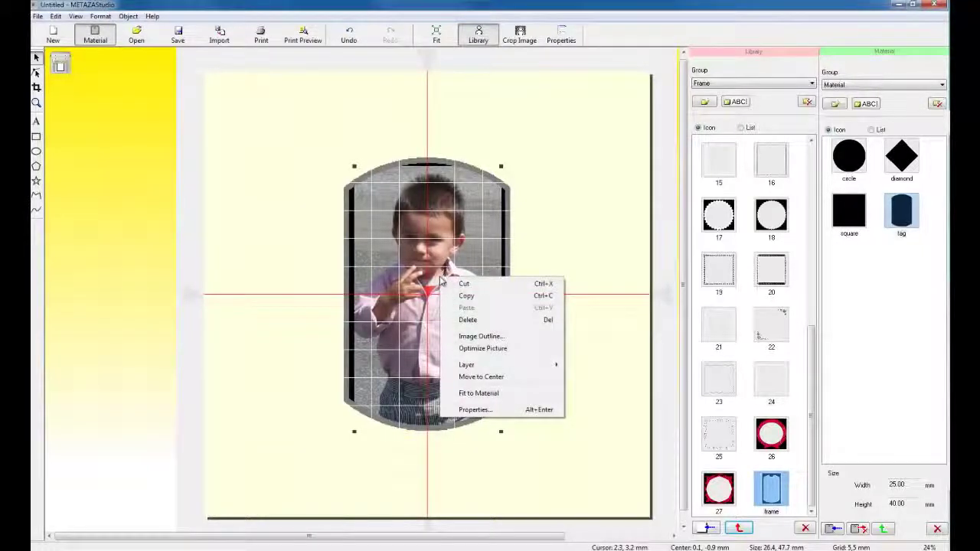
mouse_move(481, 366)
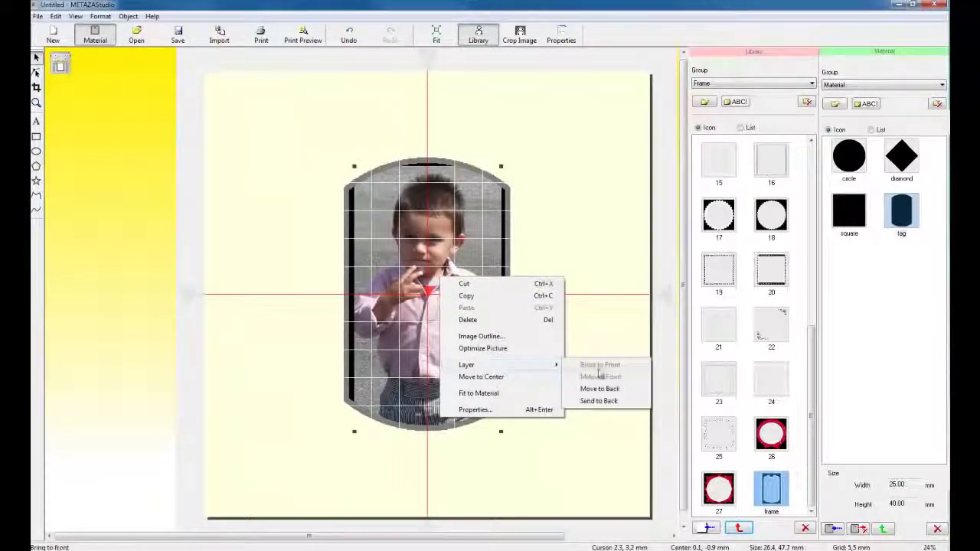
left_click(600, 402)
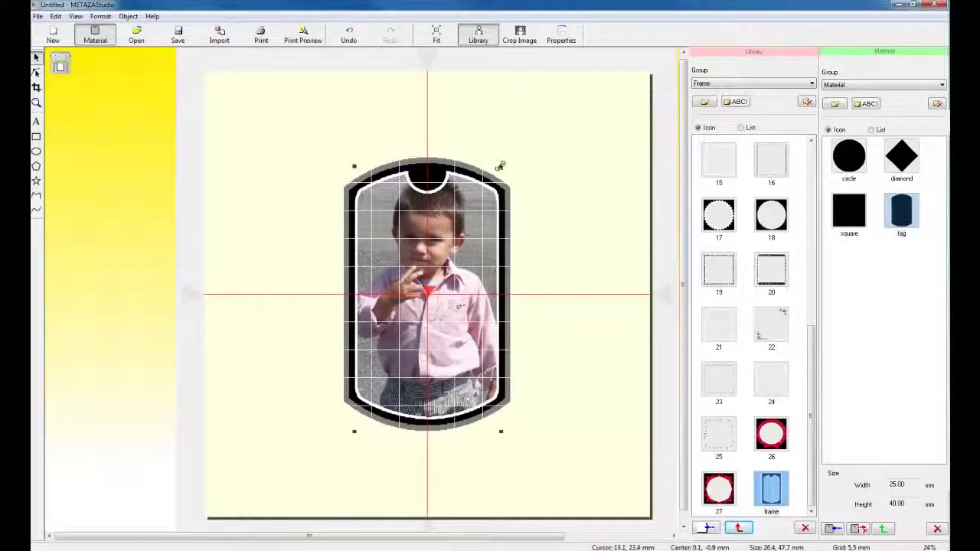
left_click_drag(502, 165, 503, 167)
left_click_drag(457, 244, 452, 245)
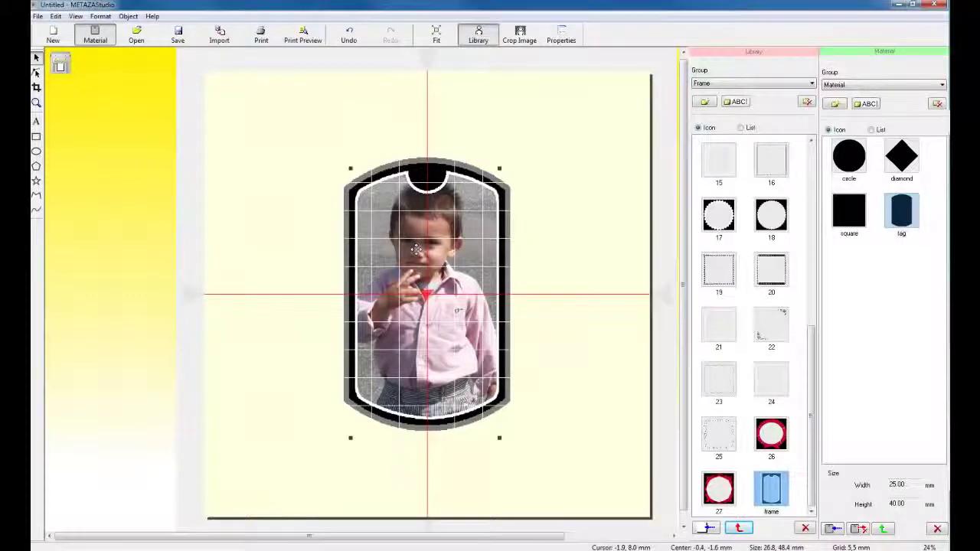
- Apply Optimize Picture to the child's photo, then deselect it
right_click(416, 249)
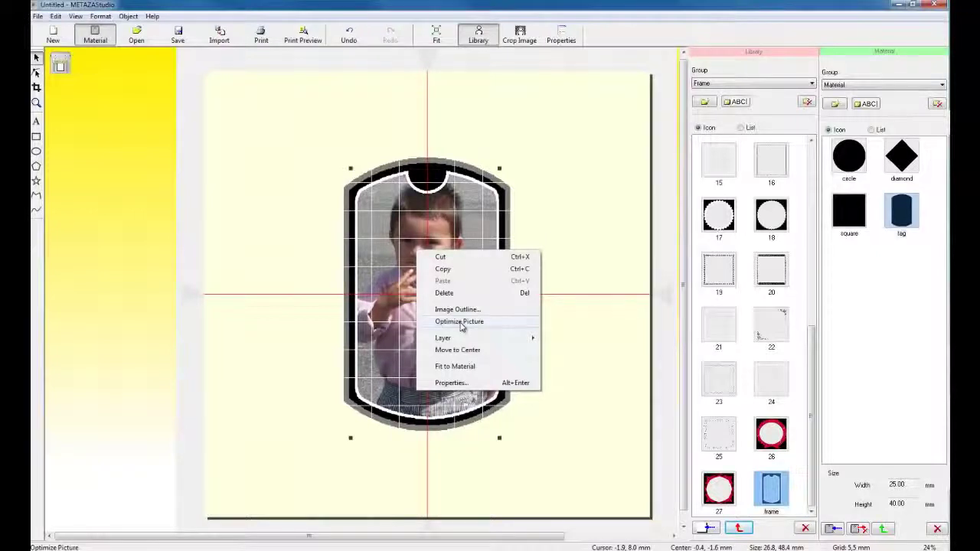
left_click(461, 322)
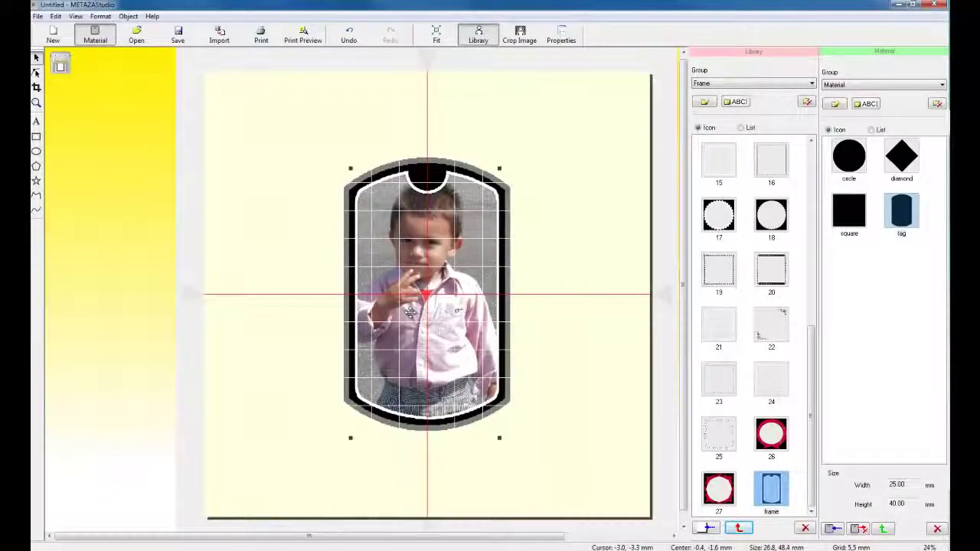
left_click(306, 313)
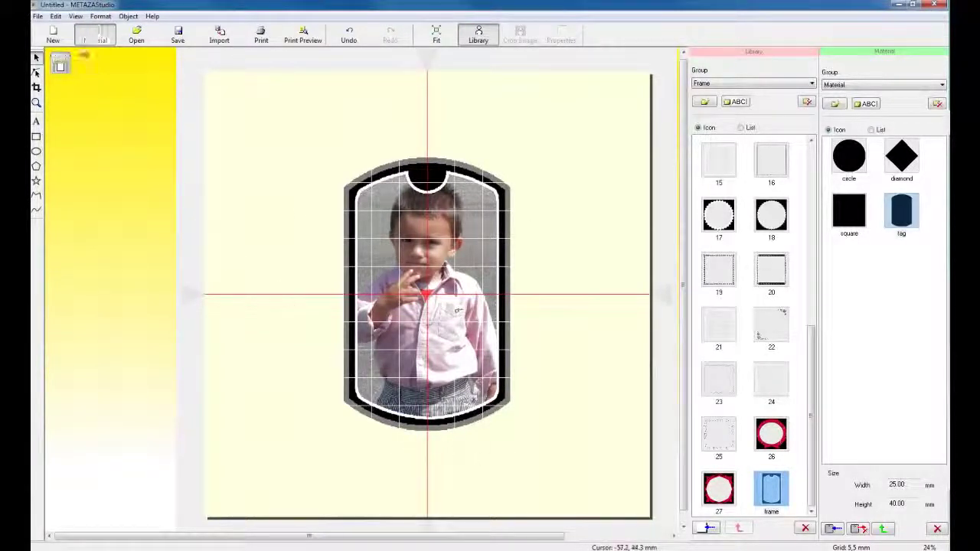
- Open Print Preview, make the preview window taller and pan to the boy's face
left_click(37, 16)
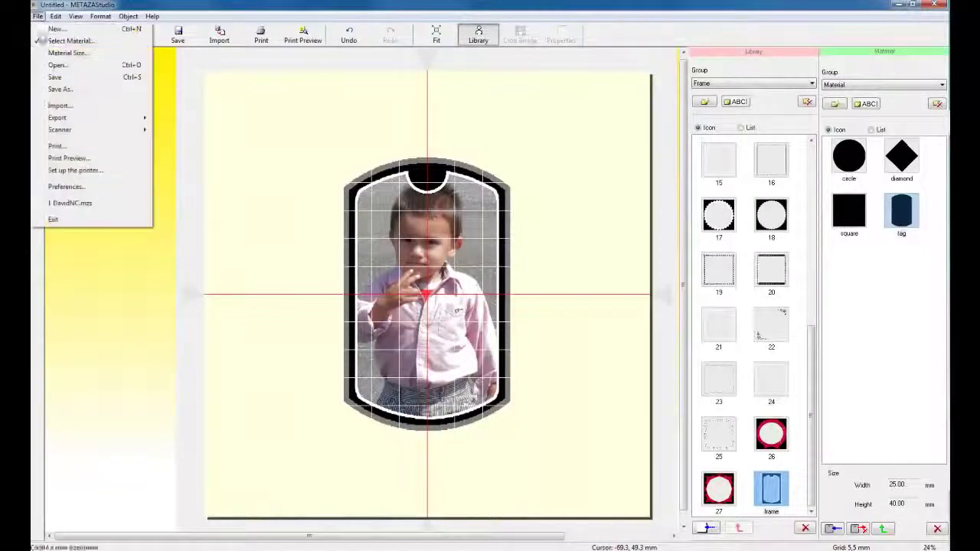
left_click(69, 159)
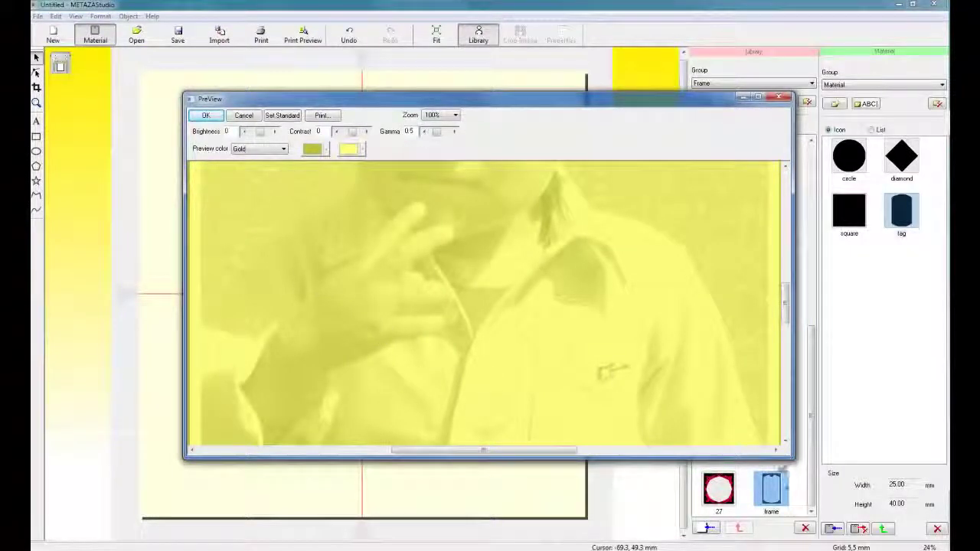
left_click_drag(794, 458, 699, 549)
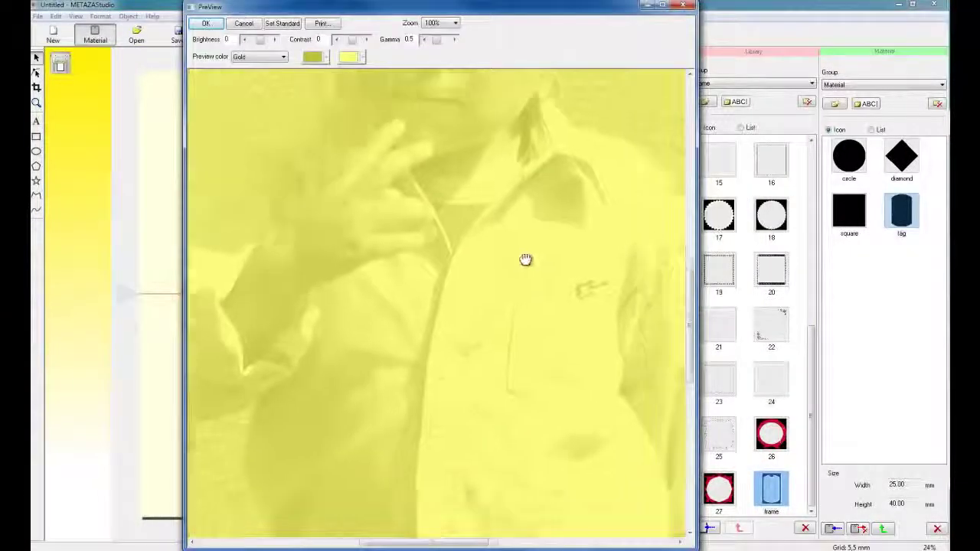
left_click_drag(520, 265, 505, 480)
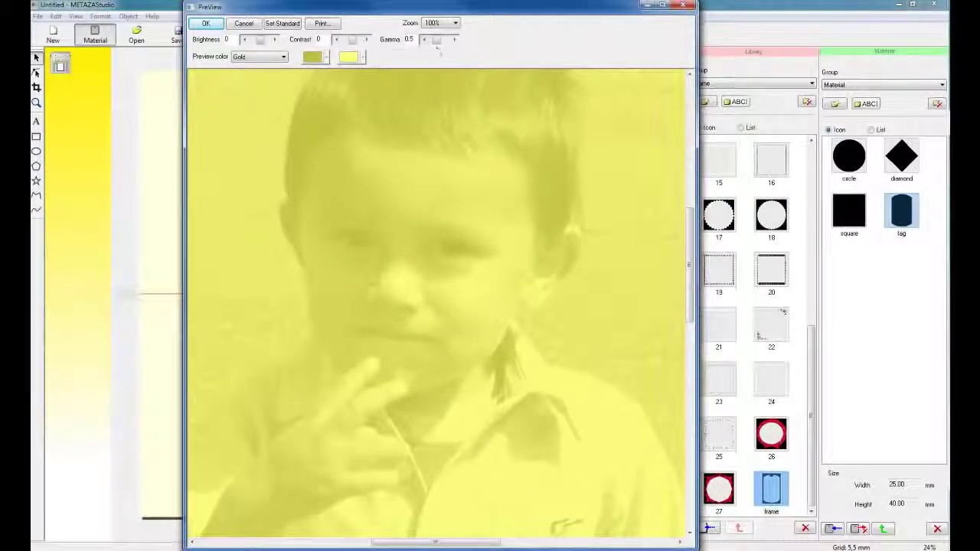
- Set the preview colour to Silver and zoom to 25% to see the whole tag
left_click(272, 57)
left_click(258, 78)
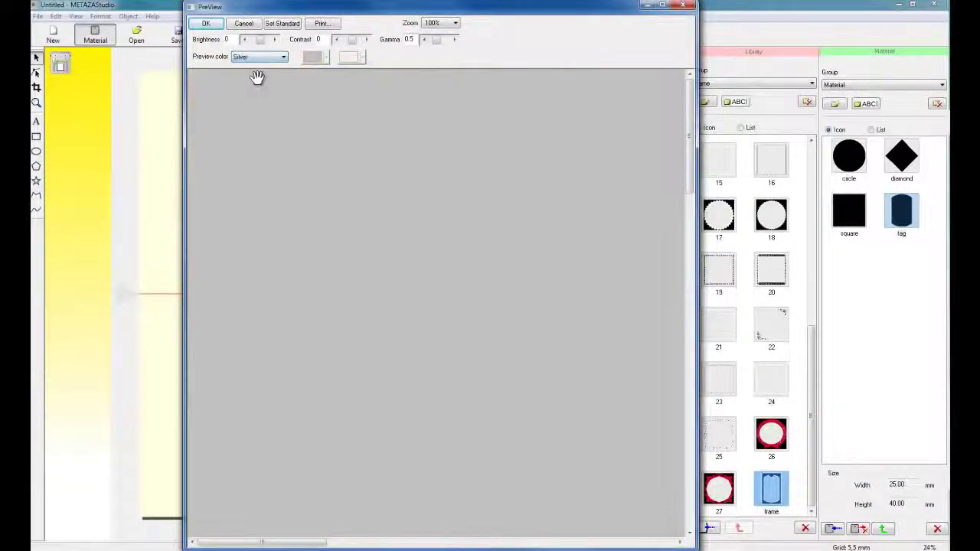
left_click_drag(494, 256, 364, 197)
left_click_drag(624, 436, 407, 286)
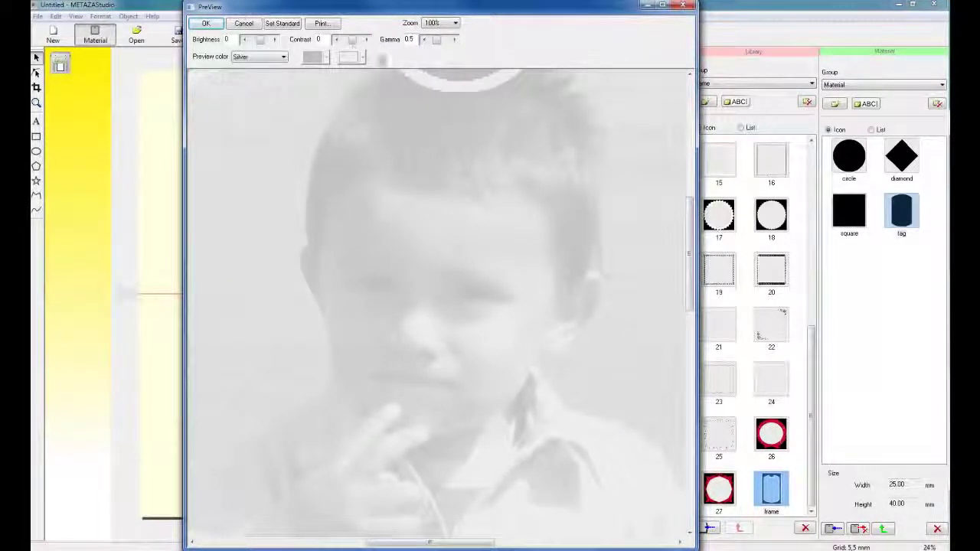
left_click(454, 24)
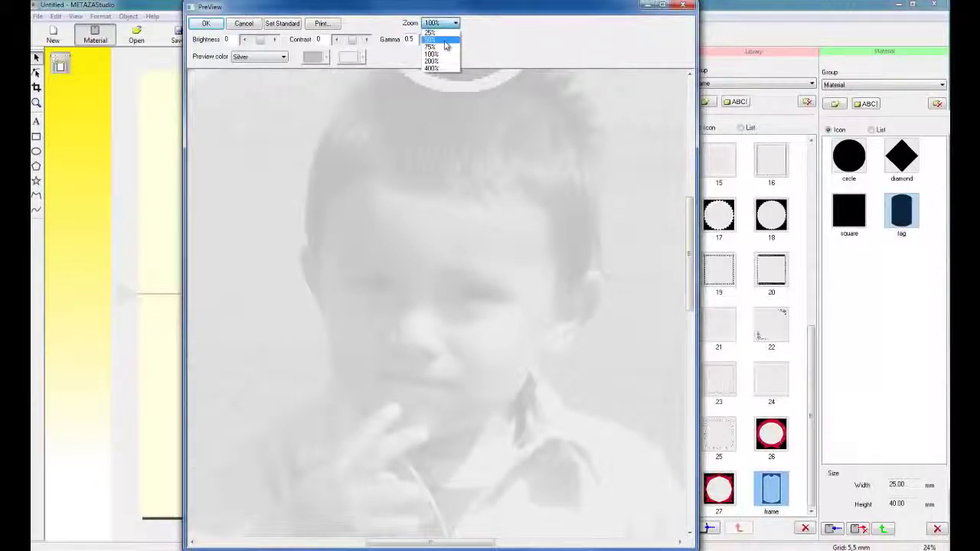
left_click(432, 61)
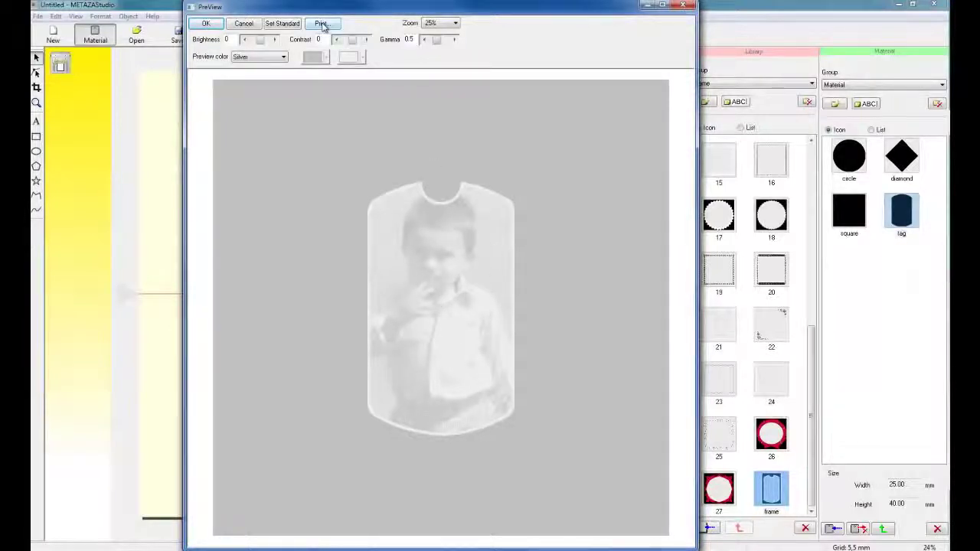
- Review the Roland MPX-90 properties, including Image Correction, and confirm them for printing
left_click(321, 24)
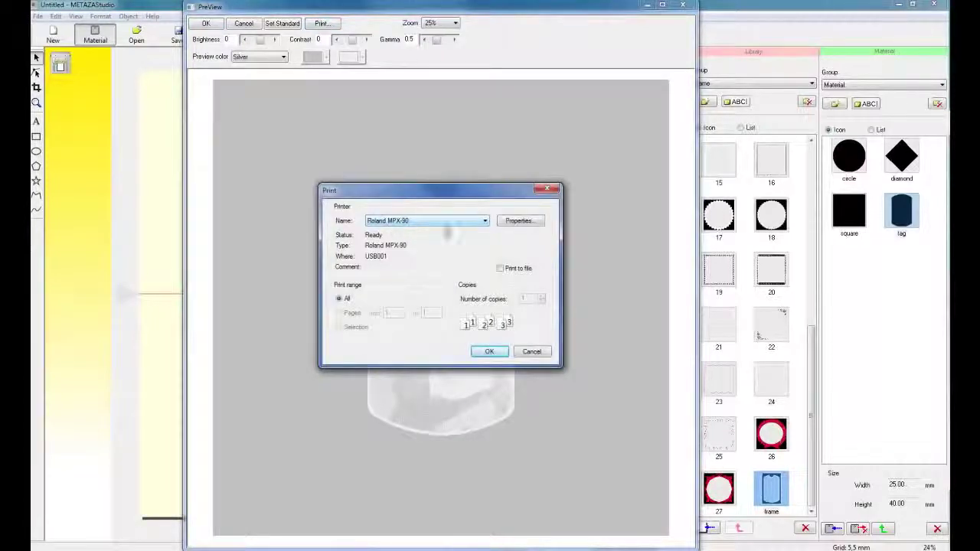
left_click(519, 222)
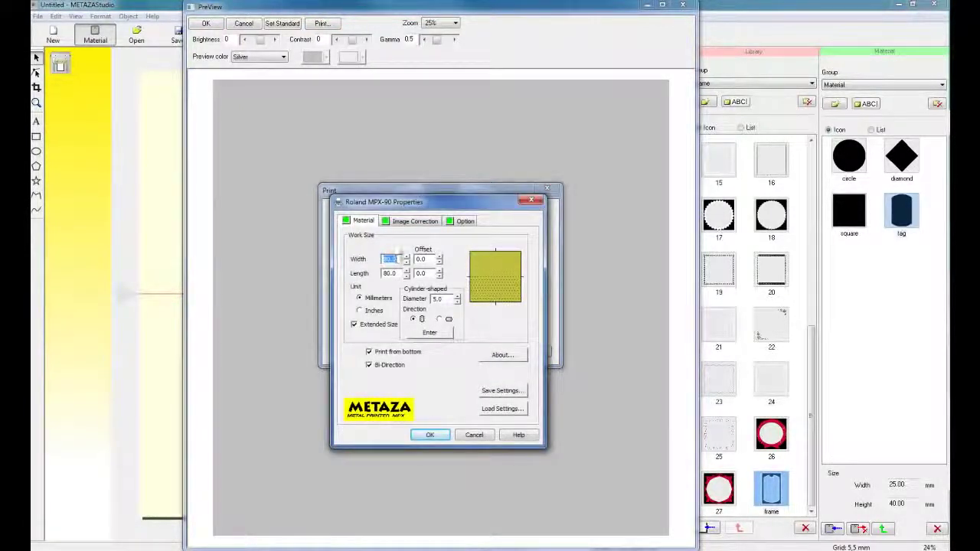
left_click(416, 221)
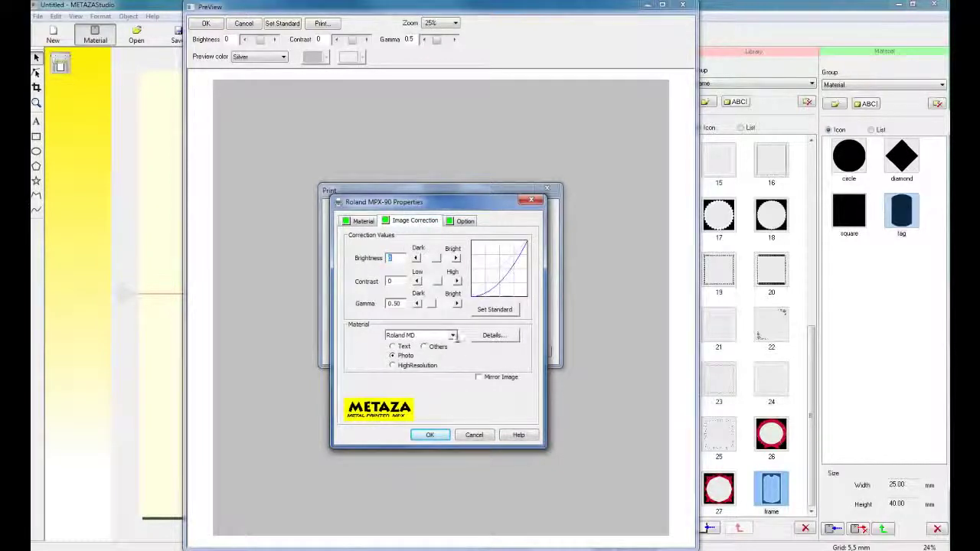
left_click(430, 436)
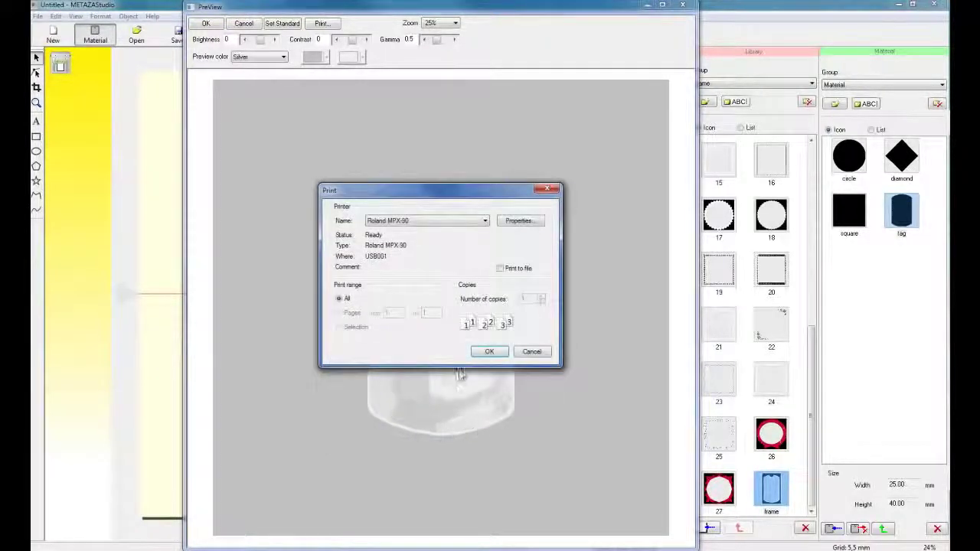